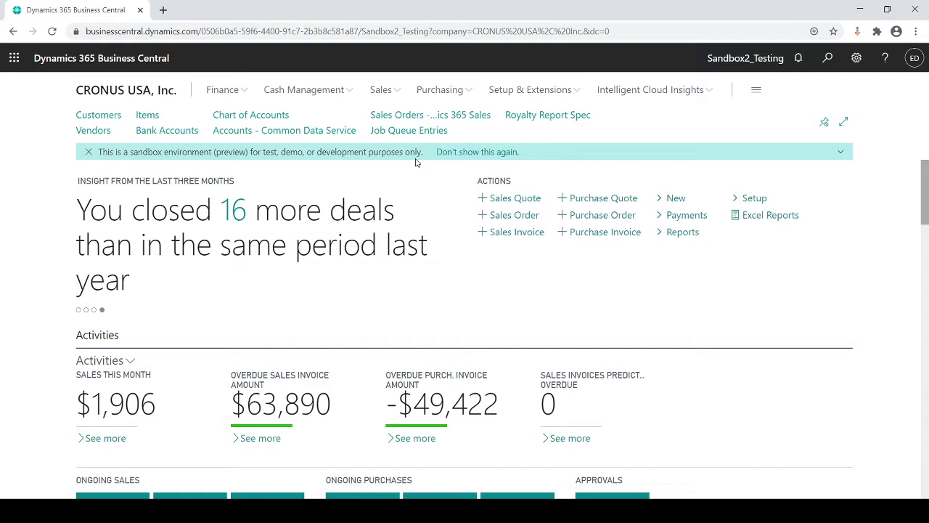
# Step: Search for and review the General Ledger Setup page, then close it
pyautogui.click(827, 60)
pyautogui.write('genersl')
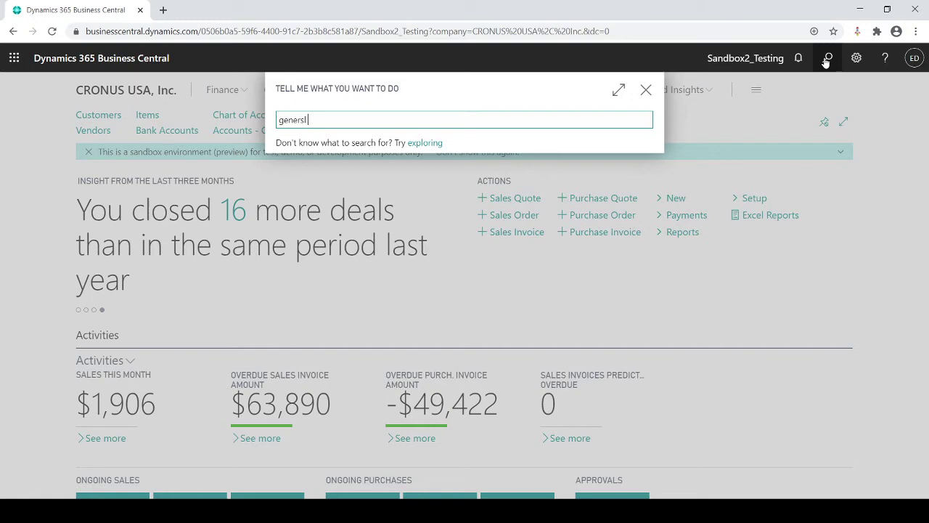
pyautogui.write(' set')
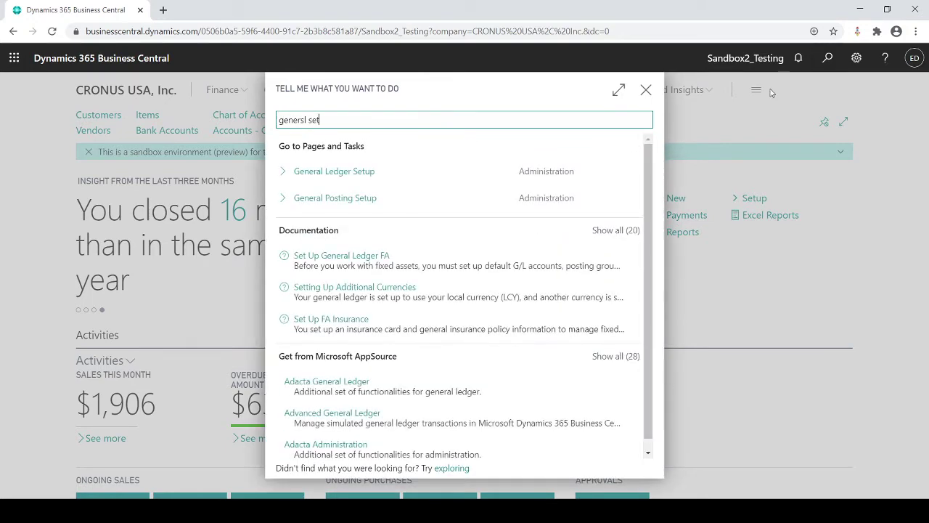
pyautogui.click(356, 172)
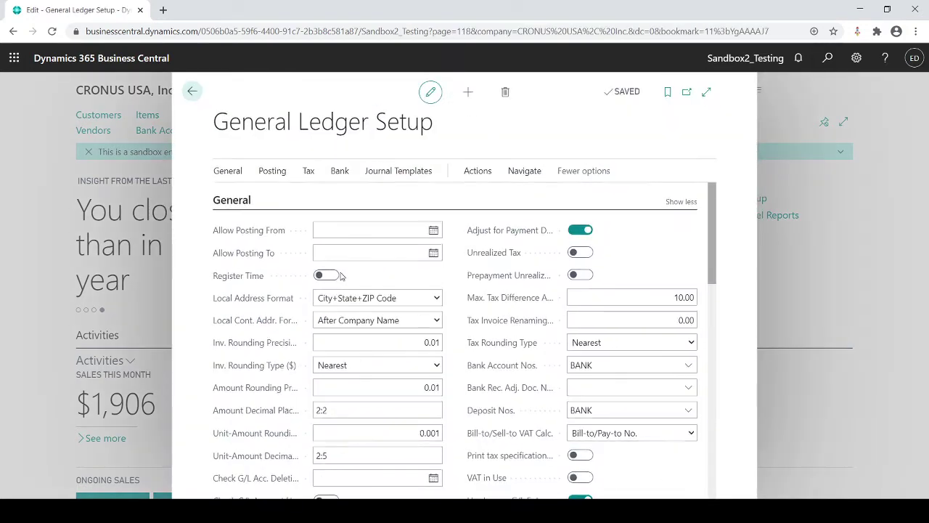
pyautogui.scroll(-5, 342, 276)
pyautogui.scroll(-3, 328, 312)
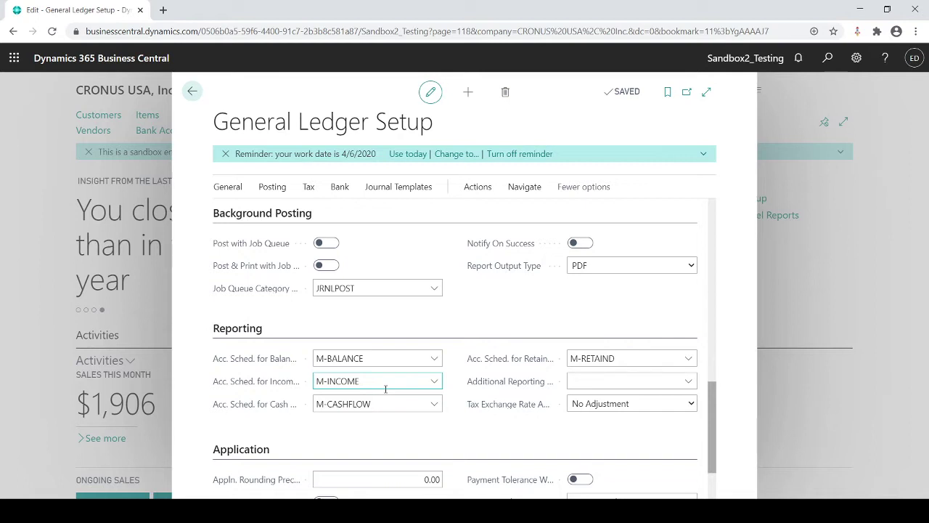
pyautogui.press('Escape')
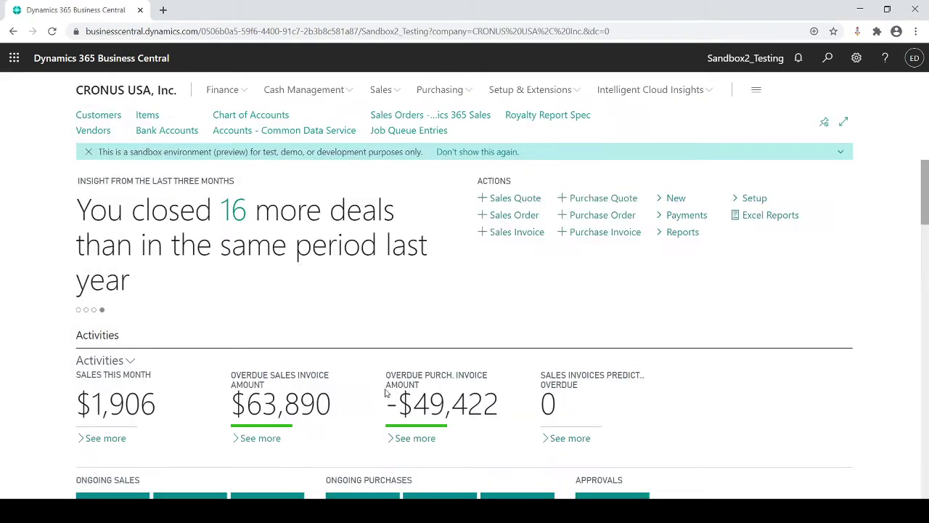
# Step: In Chart of Accounts, review the 10300 Petty Cash card's category and Cash subcategory
pyautogui.click(210, 90)
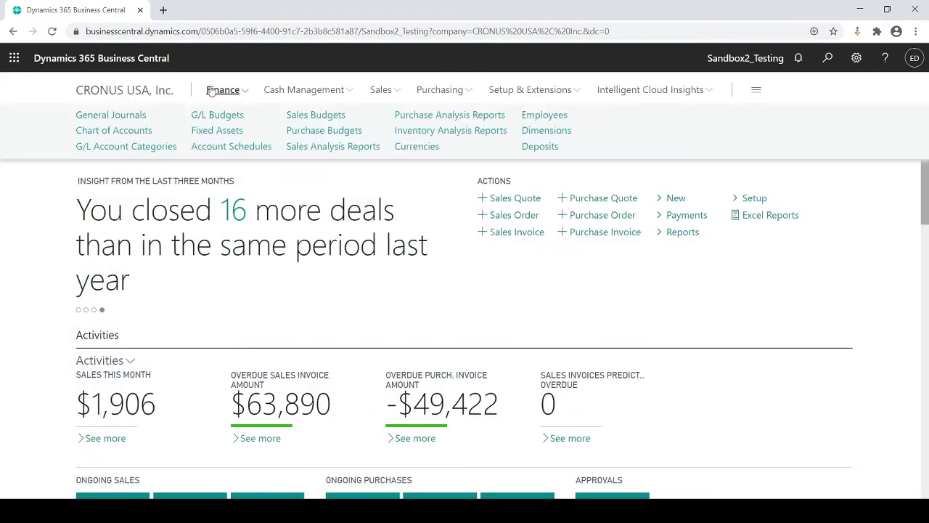
pyautogui.click(130, 131)
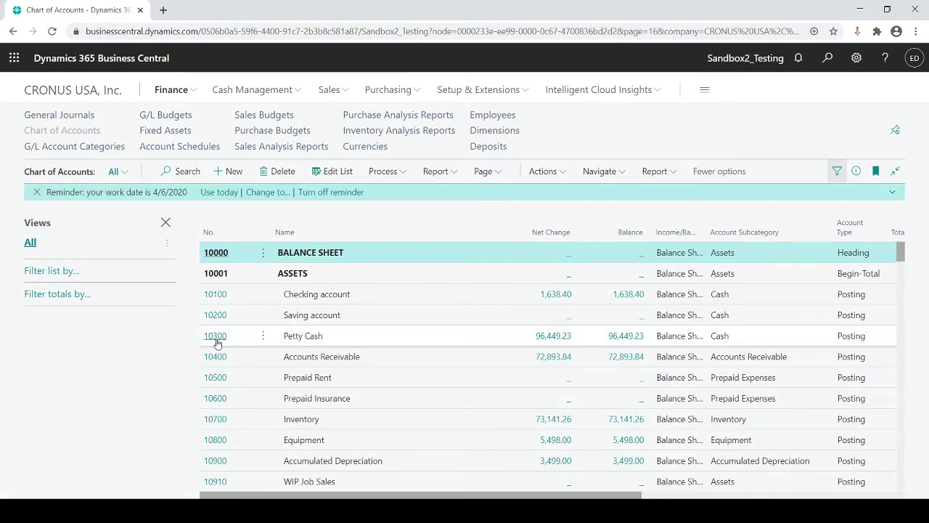
pyautogui.click(216, 338)
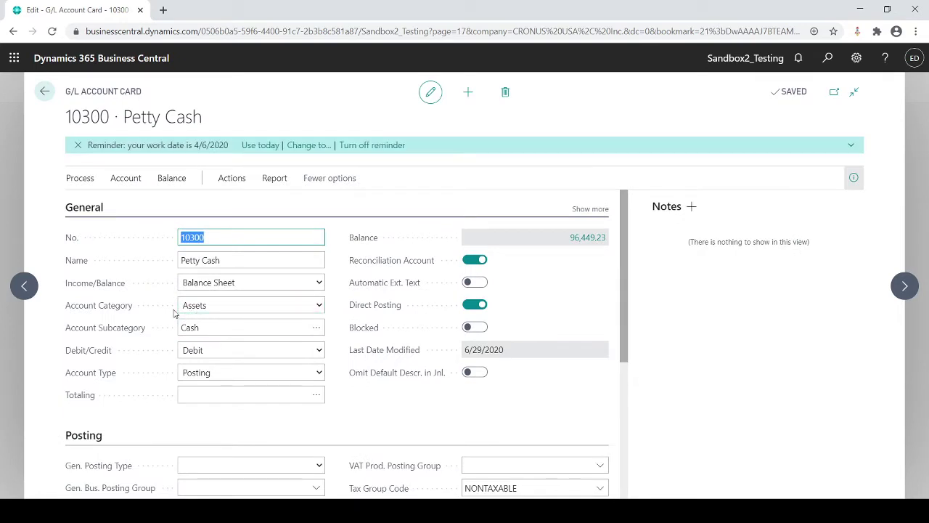
pyautogui.click(211, 311)
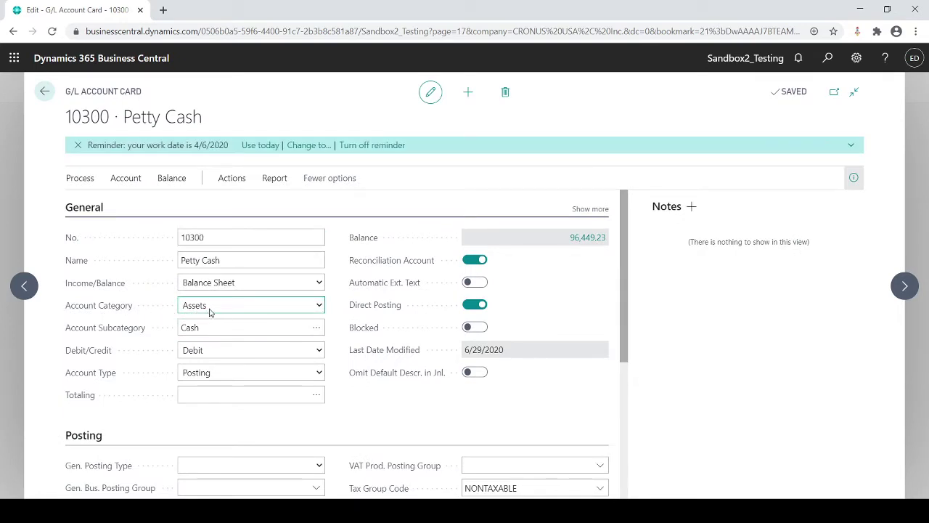
pyautogui.click(204, 329)
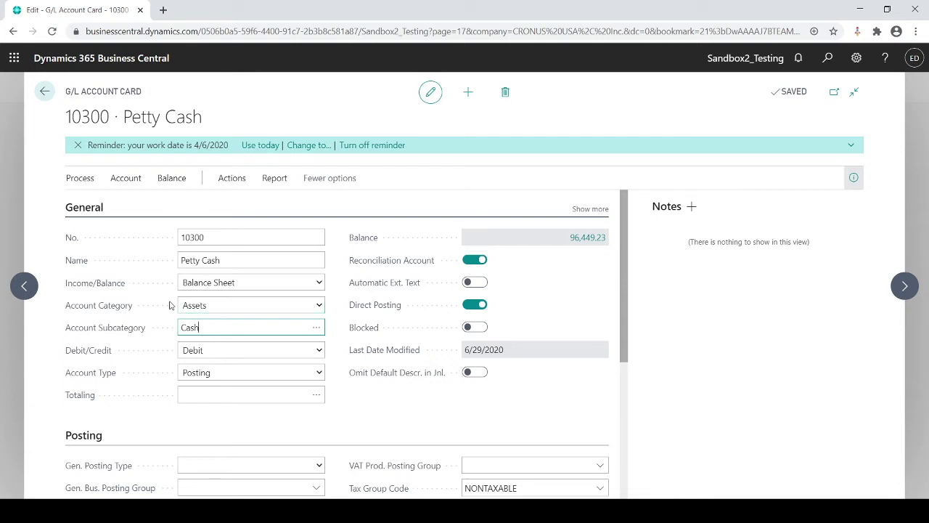
pyautogui.click(221, 309)
pyautogui.press('Escape')
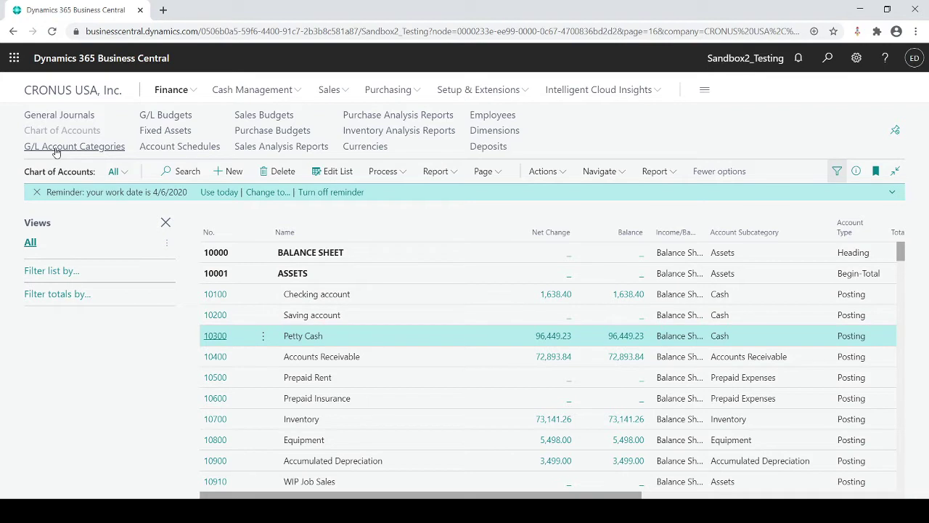
# Step: Open Finance > G/L Account Categories and scroll to Cash under Current Assets (10100..10300)
pyautogui.press('Escape')
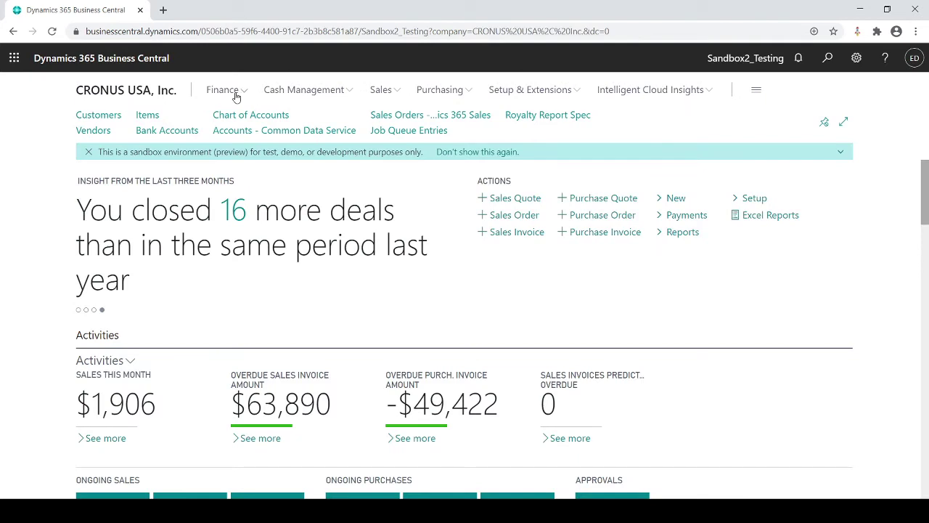
pyautogui.click(234, 93)
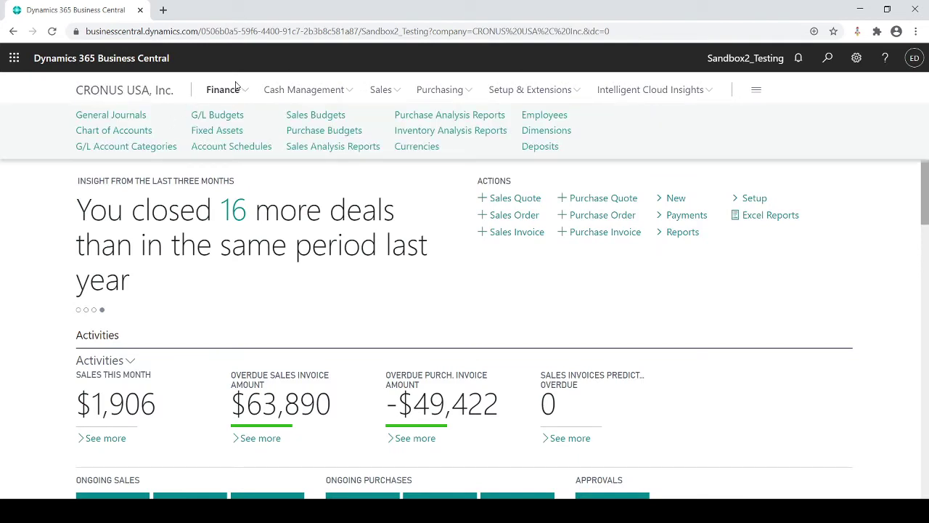
pyautogui.click(121, 146)
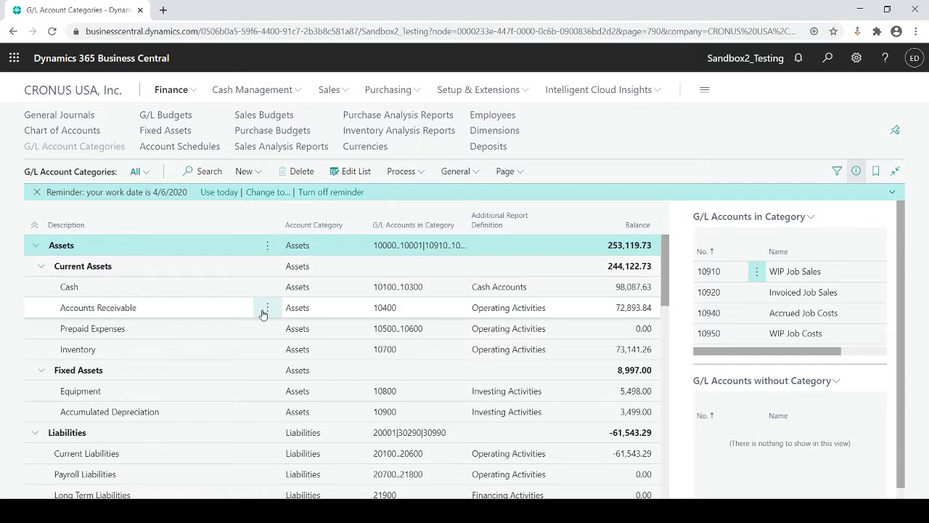
pyautogui.scroll(-1, 588, 286)
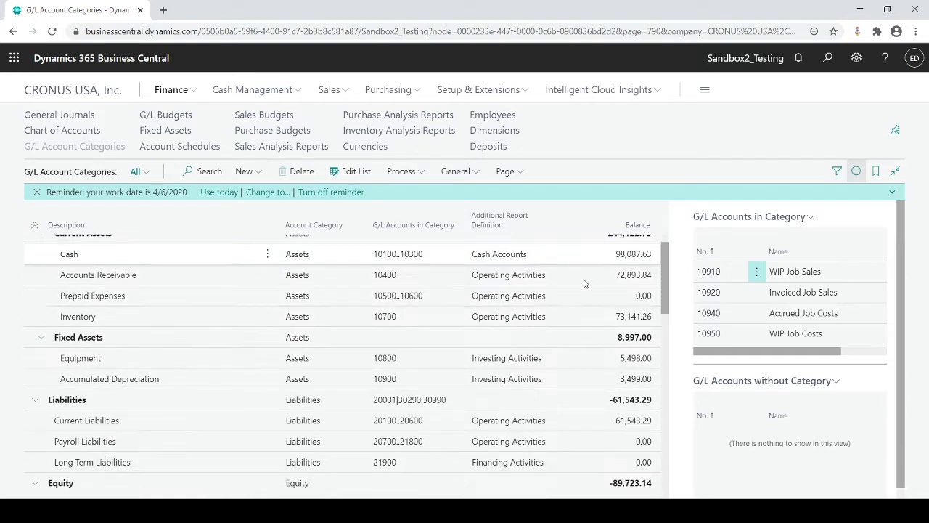
pyautogui.scroll(-1, 585, 286)
pyautogui.scroll(-2, 580, 285)
pyautogui.scroll(-1, 580, 285)
pyautogui.scroll(-2, 579, 284)
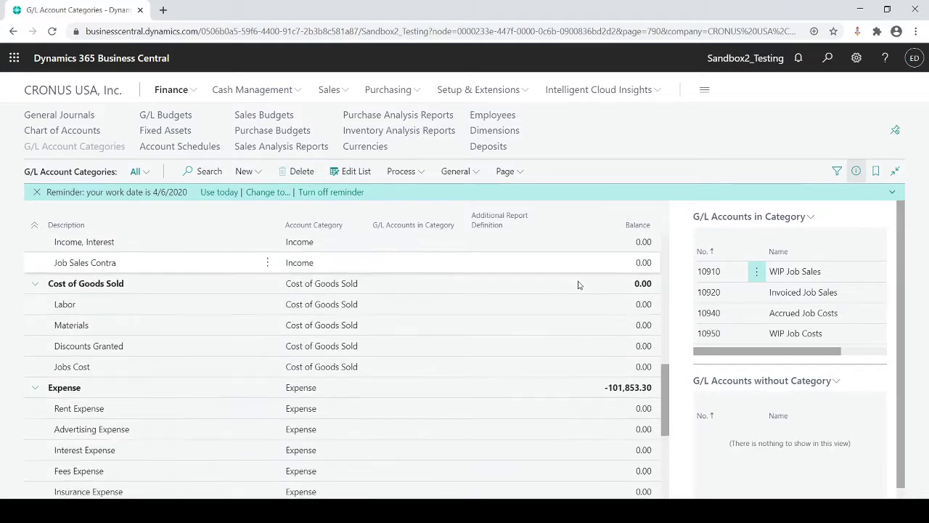
pyautogui.scroll(10, 580, 285)
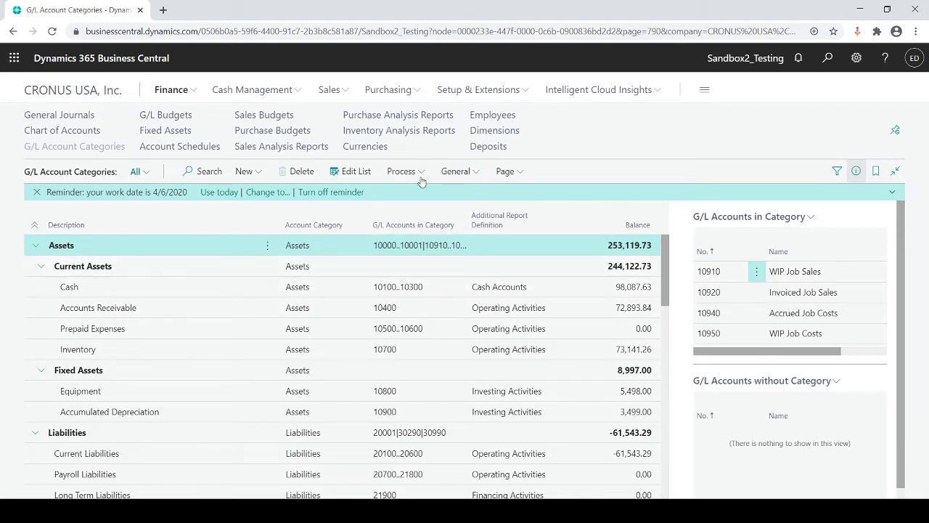
# Step: Switch G/L Account Categories to Edit List and run Generate Account Schedules
pyautogui.click(357, 171)
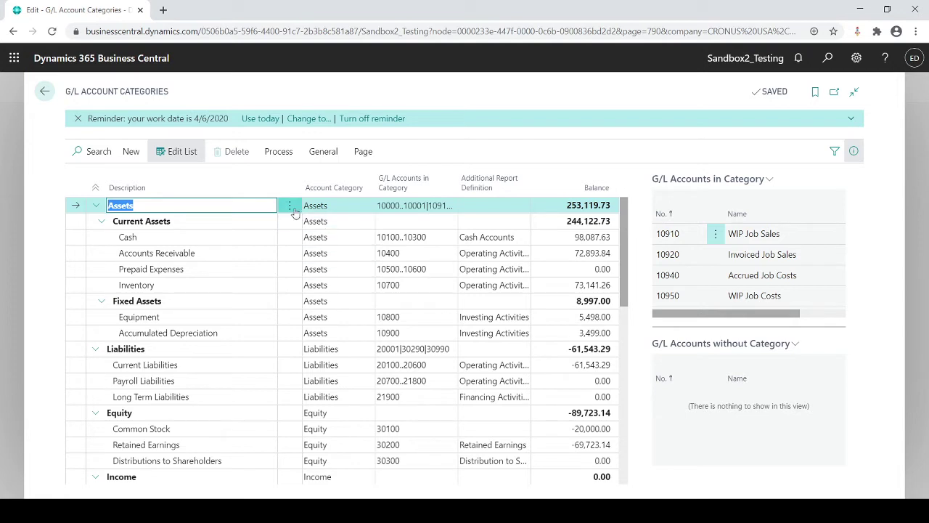
pyautogui.click(276, 154)
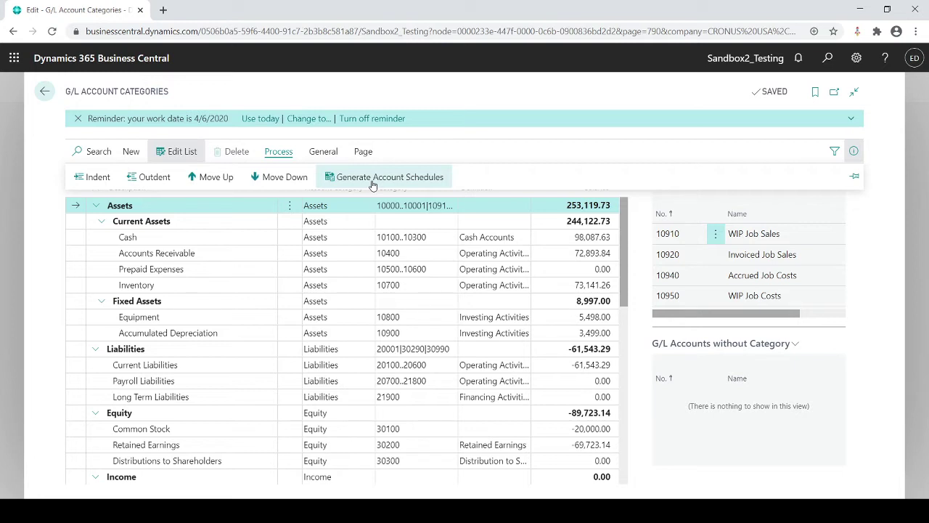
pyautogui.click(373, 182)
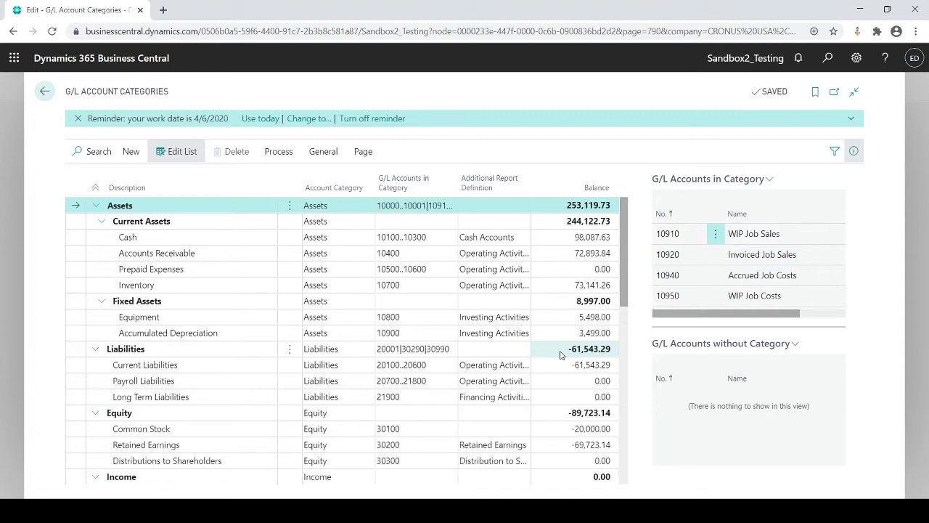
# Step: Glance at the Account Schedules list, then list the Chart of Accounts reports
pyautogui.click(312, 155)
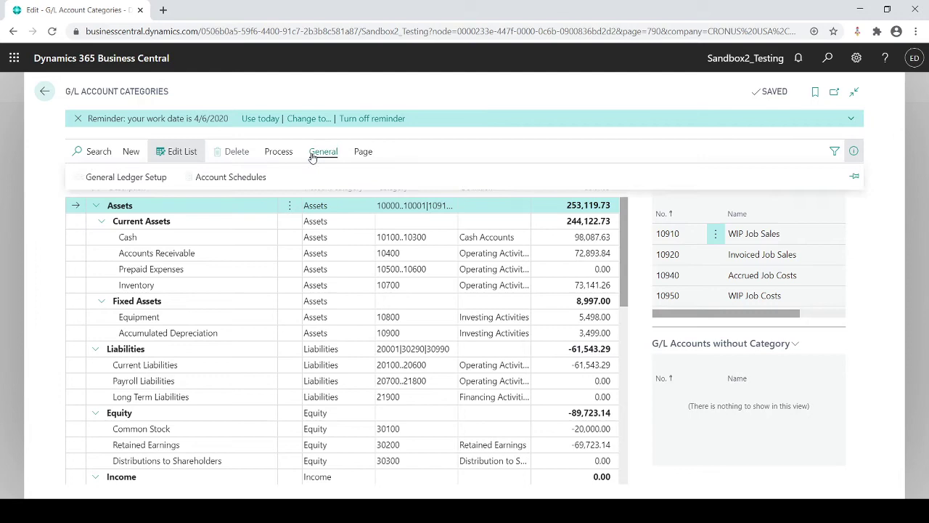
pyautogui.click(249, 178)
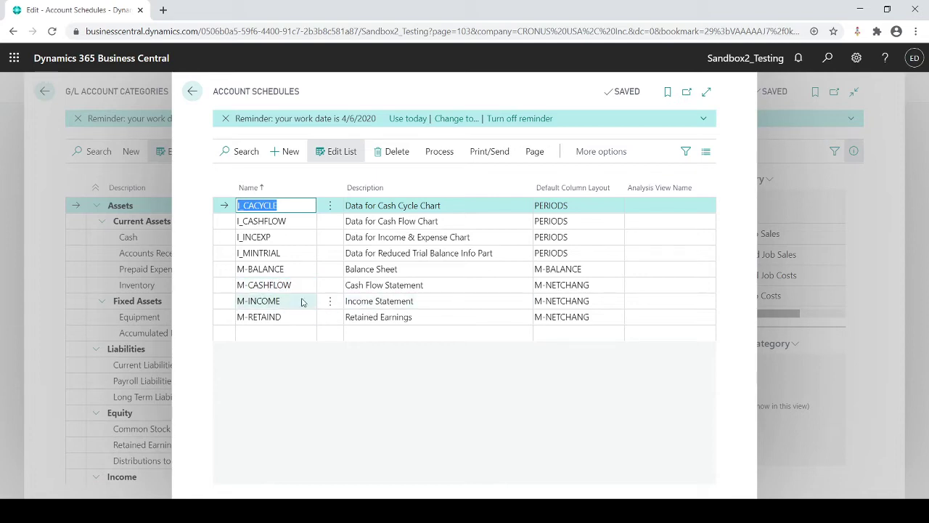
pyautogui.press('Escape')
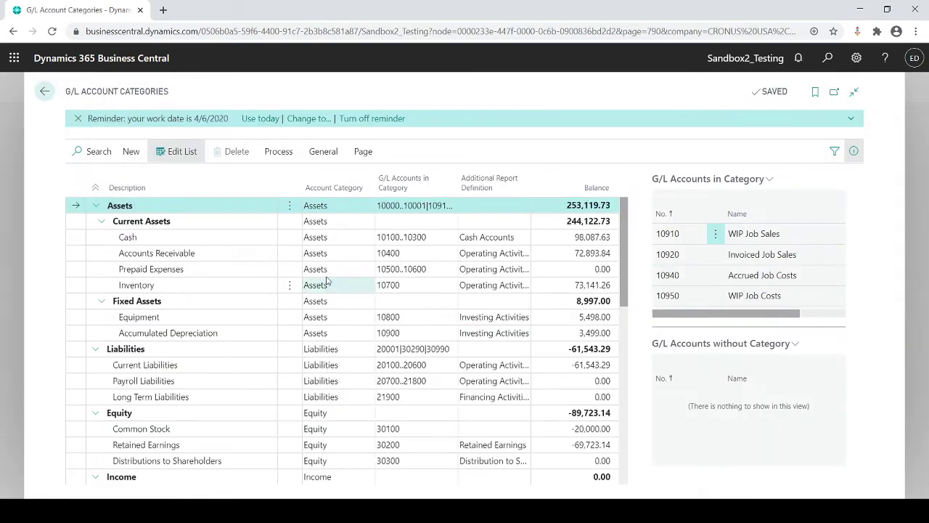
pyautogui.press('Escape')
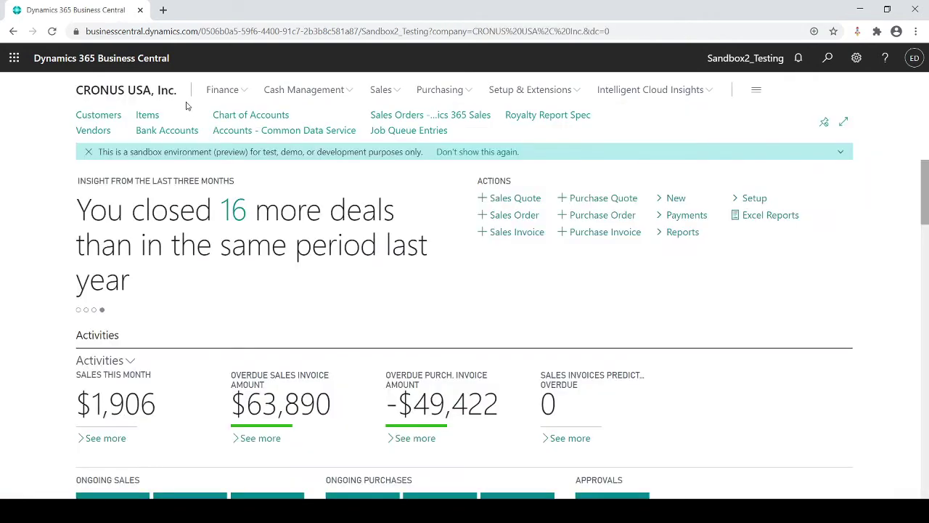
pyautogui.click(249, 115)
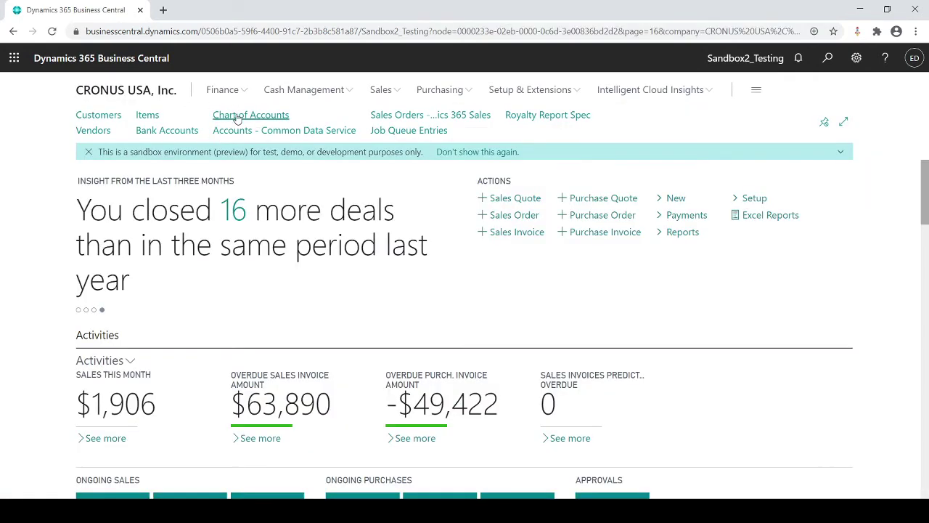
pyautogui.click(654, 155)
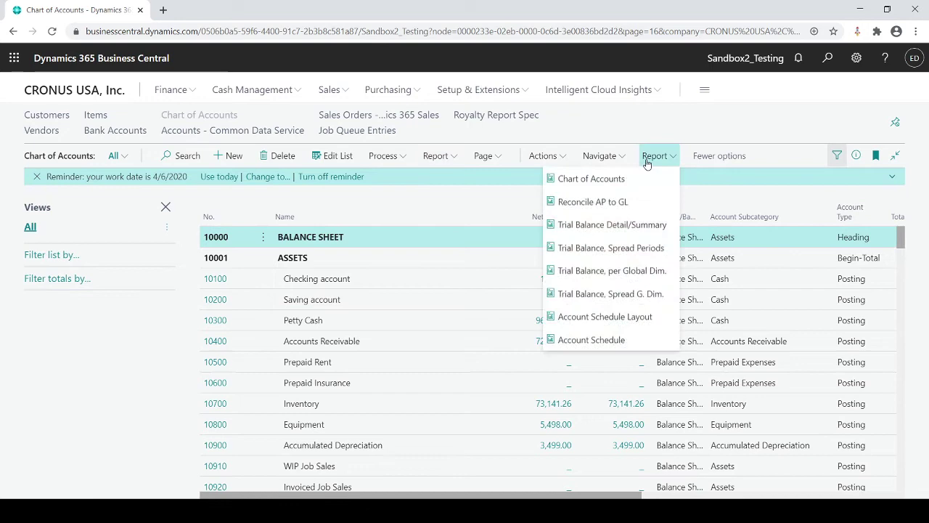
# Step: Try the Account Schedule report with M-INCOME and a date filter, then cancel printing
pyautogui.click(590, 340)
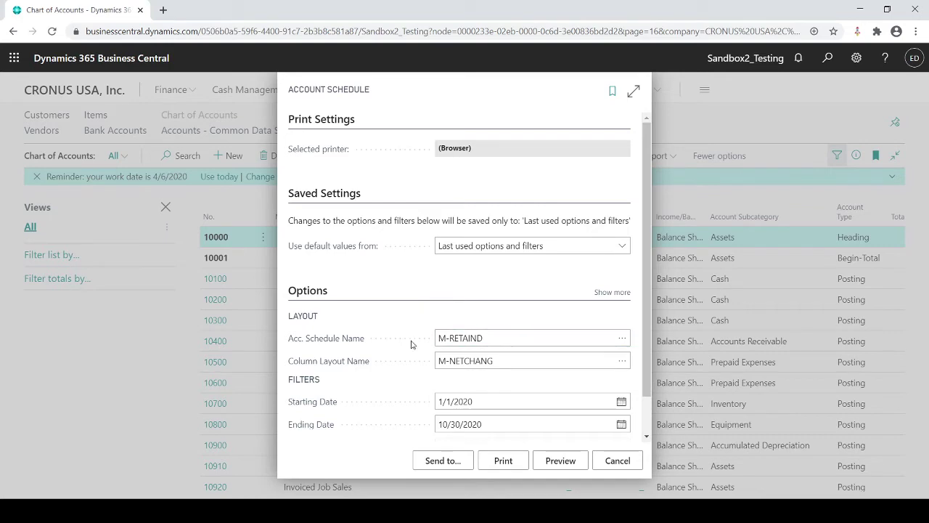
pyautogui.click(564, 336)
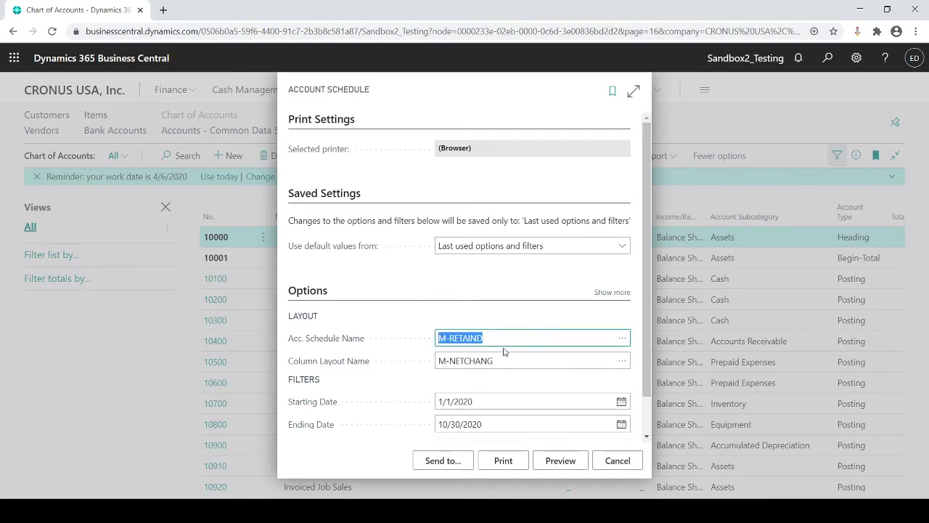
pyautogui.click(622, 339)
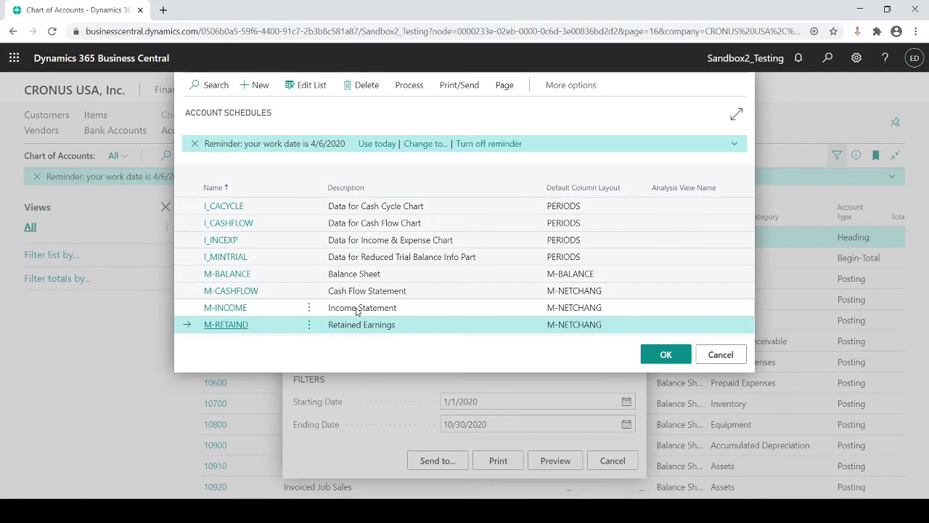
pyautogui.click(357, 311)
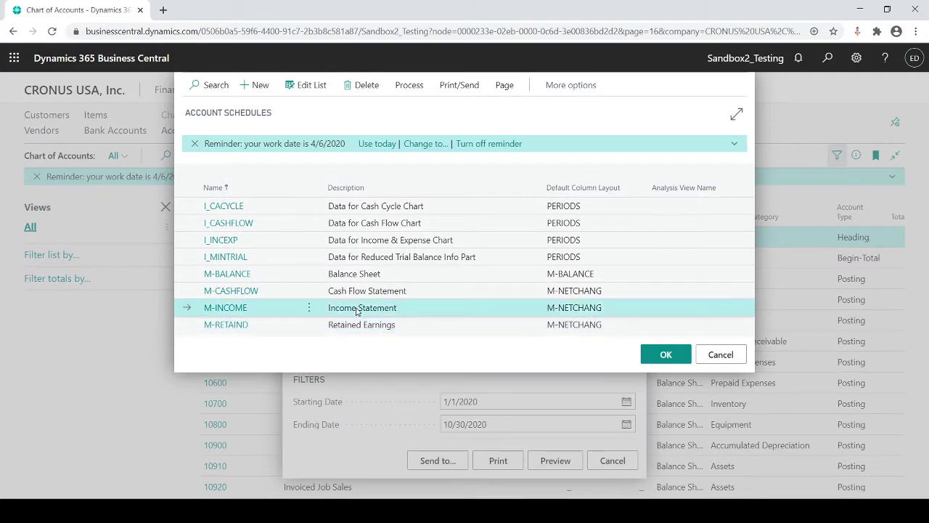
pyautogui.click(666, 354)
pyautogui.click(482, 398)
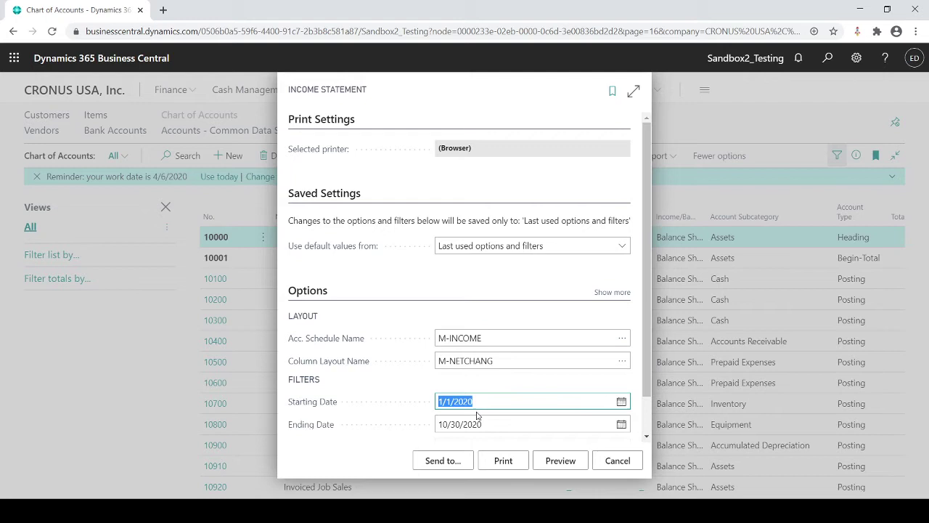
pyautogui.press('Tab')
pyautogui.click(487, 404)
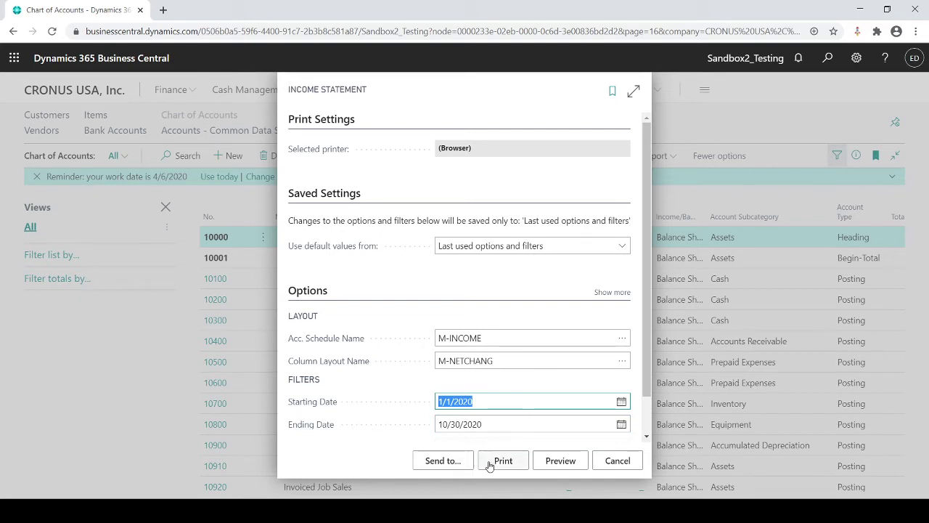
pyautogui.click(451, 463)
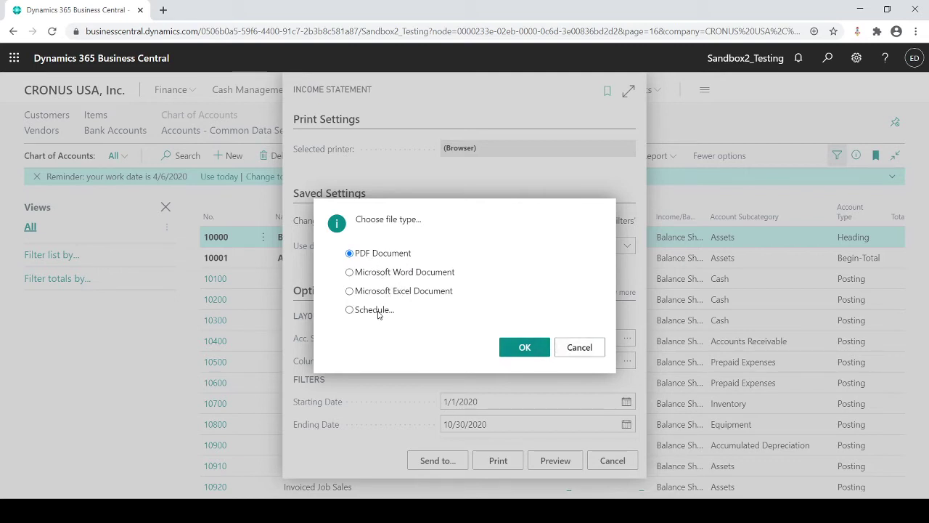
pyautogui.click(580, 347)
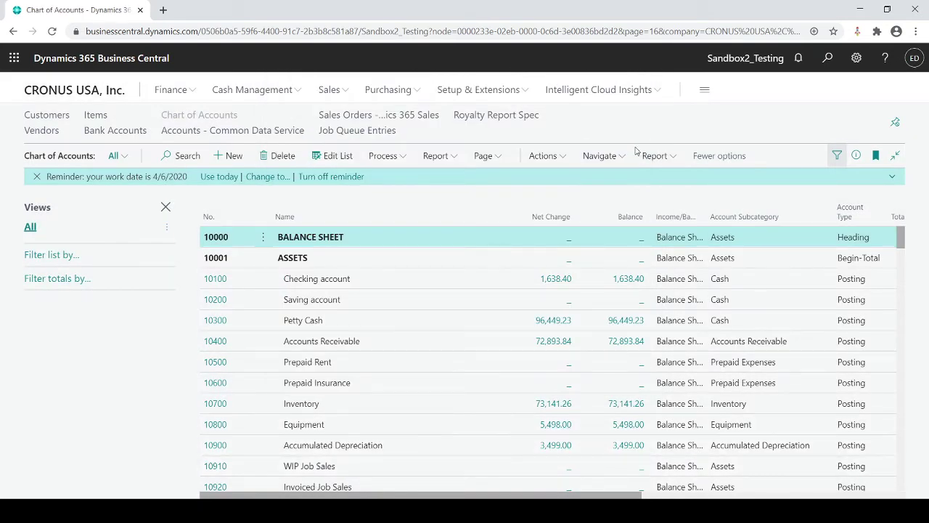
# Step: Preview the Retained Earnings account schedule, ending at 93,805.50, and close it
pyautogui.click(654, 155)
pyautogui.click(600, 337)
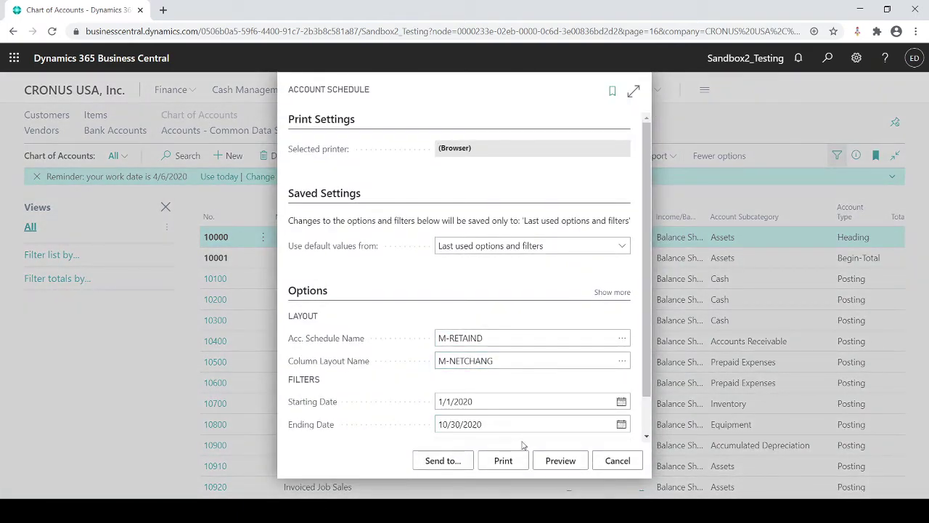
pyautogui.click(556, 462)
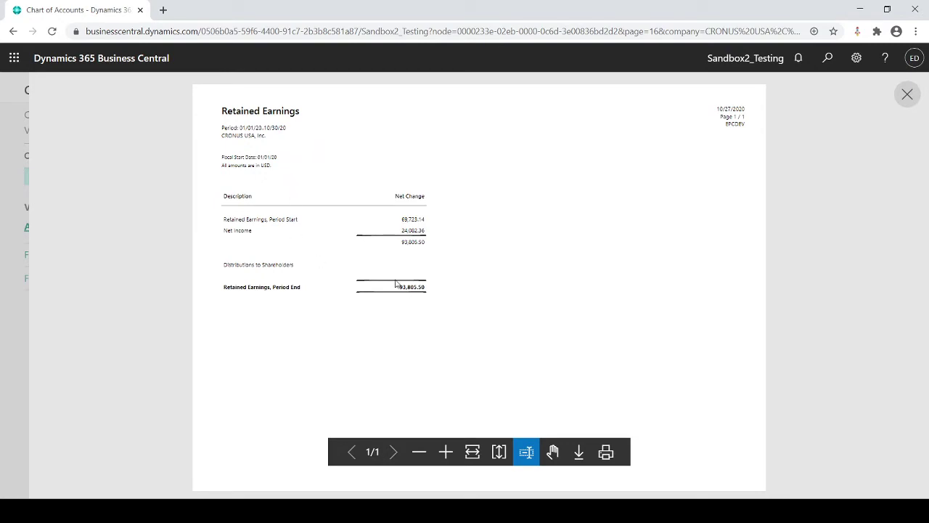
pyautogui.press('Escape')
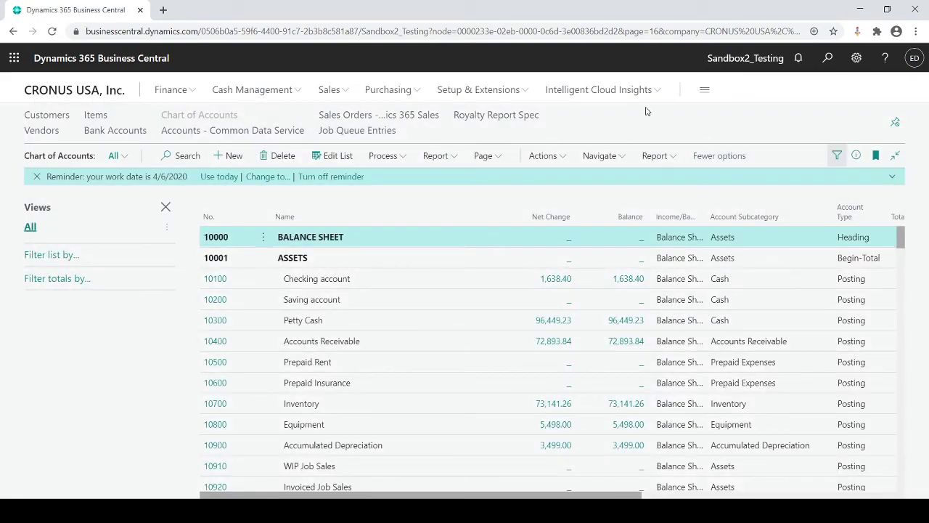
# Step: Preview the M-INCOME Income Statement schedule, showing Net Income 24,082.36, then close it
pyautogui.click(651, 156)
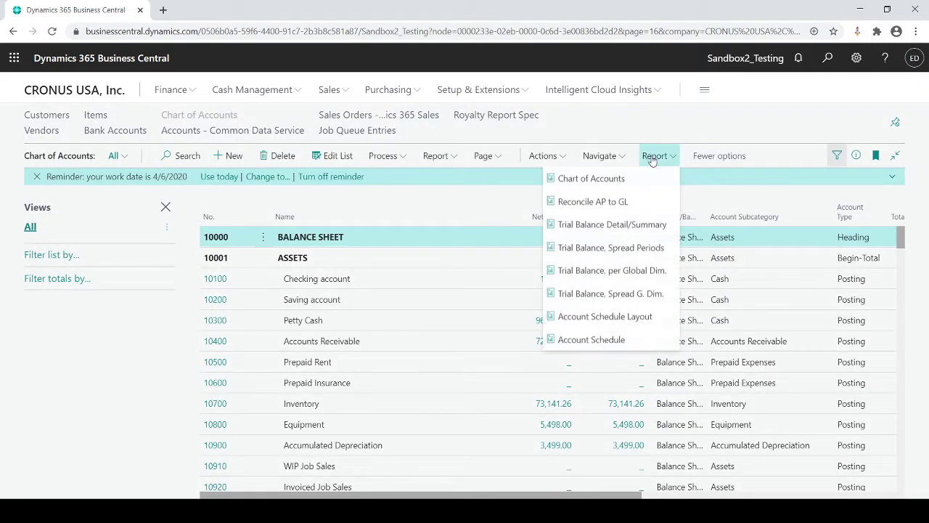
pyautogui.click(589, 341)
pyautogui.click(626, 338)
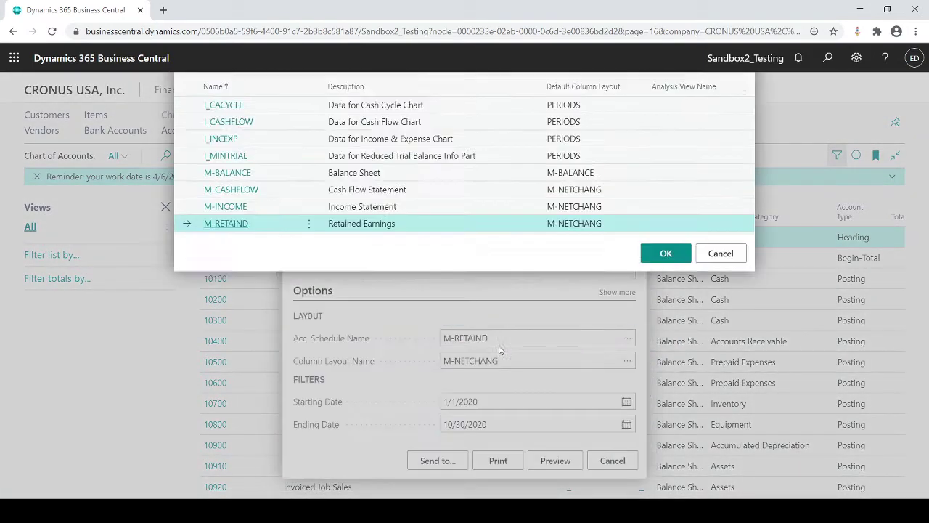
pyautogui.click(388, 307)
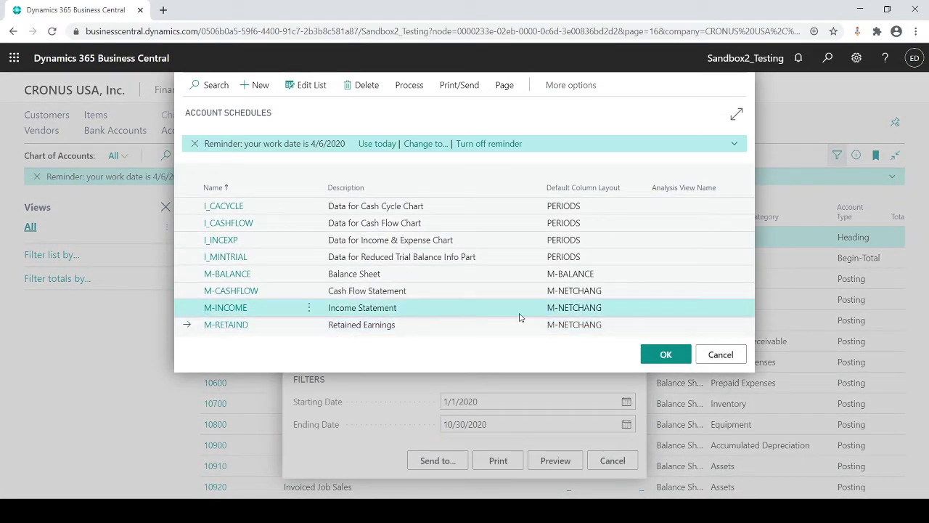
pyautogui.click(666, 354)
pyautogui.click(550, 463)
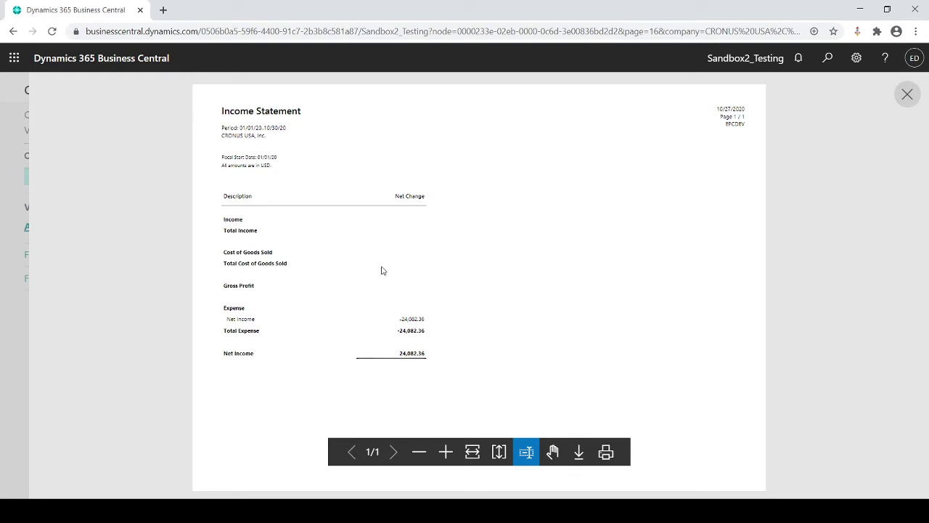
pyautogui.press('Escape')
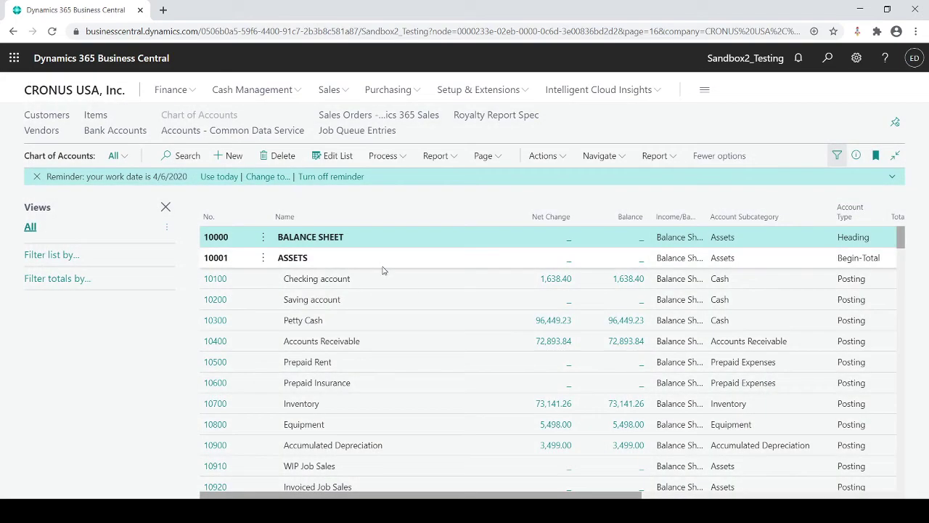
# Step: From the Account Schedule report's name lookup, choose Edit Account Schedule on M-INCOME
pyautogui.click(665, 164)
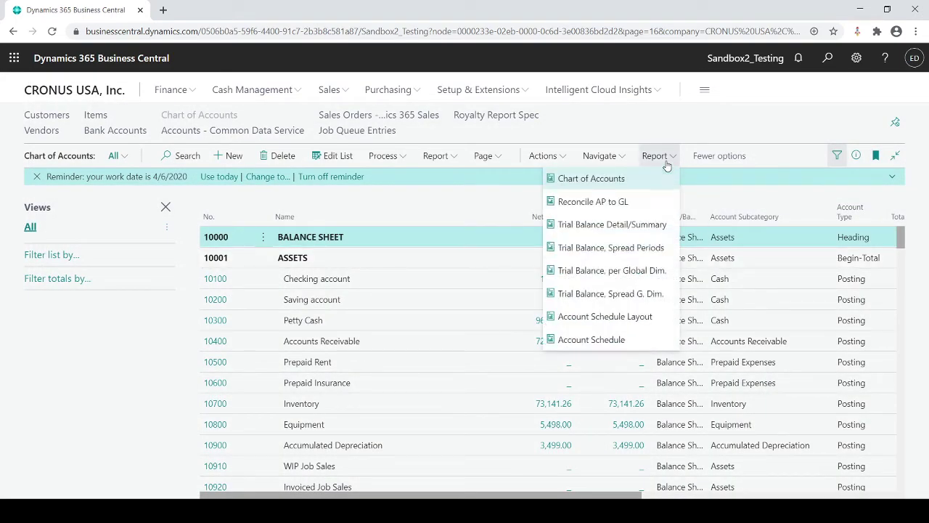
pyautogui.click(561, 343)
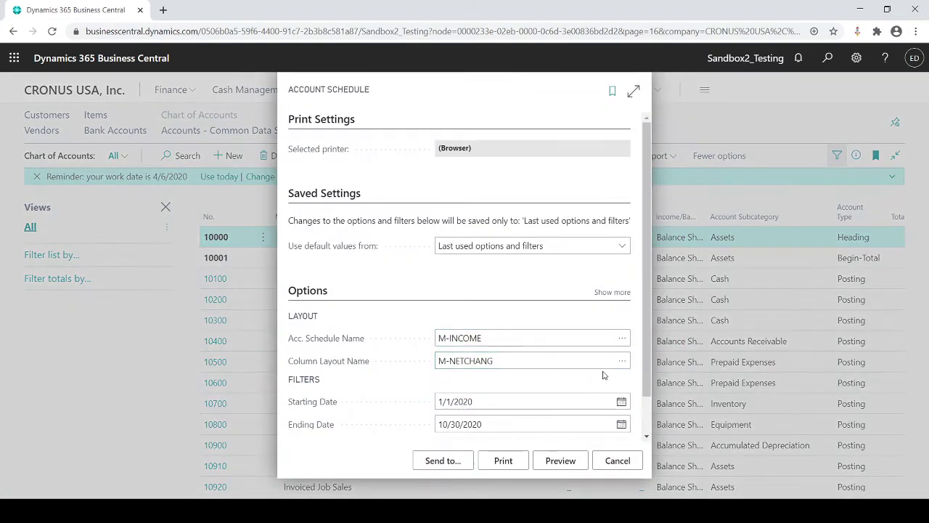
pyautogui.click(622, 337)
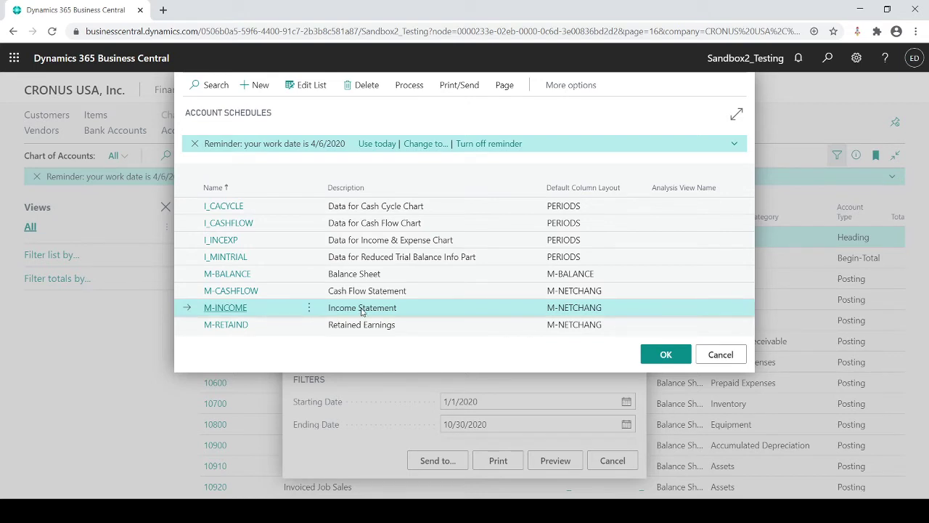
pyautogui.click(411, 85)
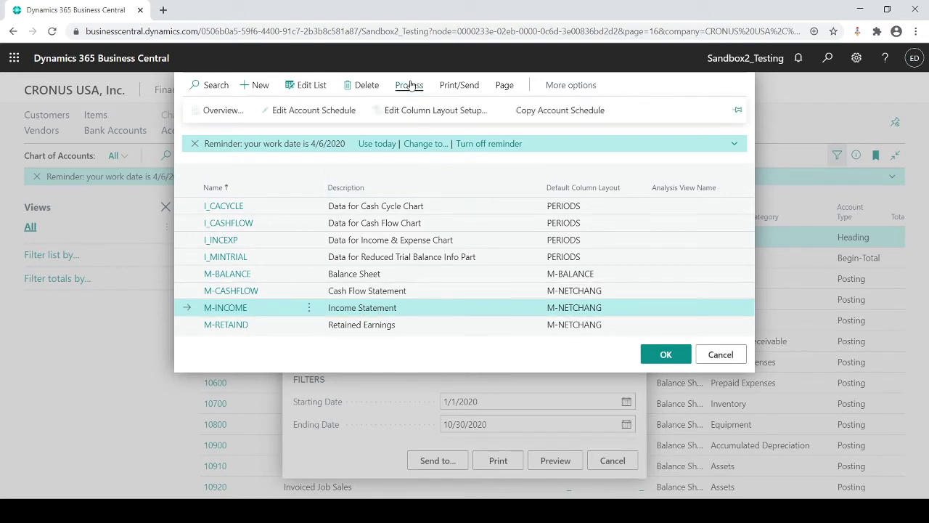
pyautogui.click(333, 114)
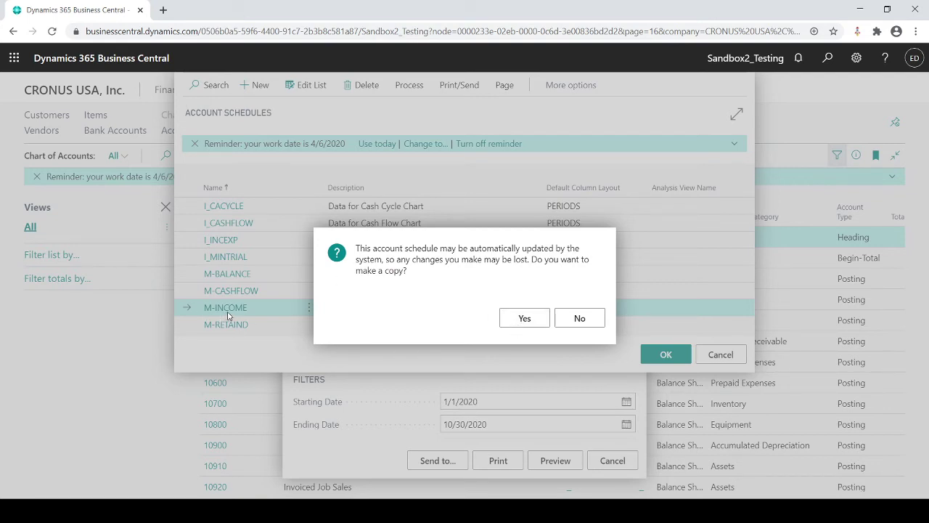
# Step: Copy M-INCOME to a new schedule named MY INC STA and open it
pyautogui.click(520, 321)
pyautogui.write('MY INC')
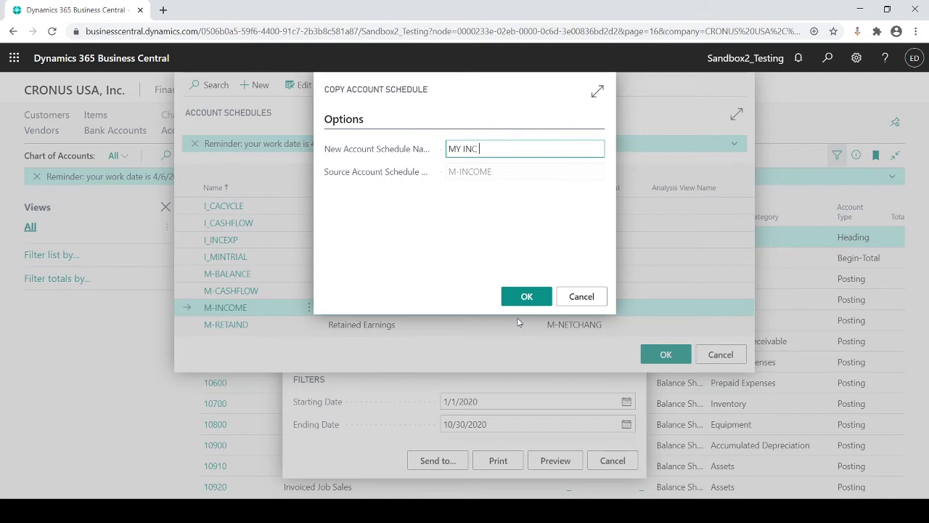
pyautogui.write('STA')
pyautogui.click(530, 304)
pyautogui.click(578, 310)
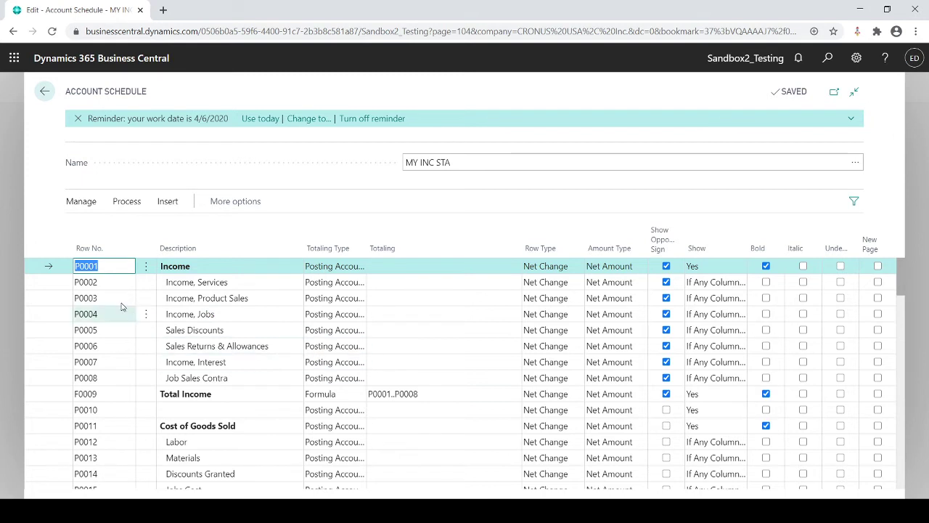
# Step: Select every MY INC STA row and delete them all, confirming with Yes
pyautogui.click(146, 271)
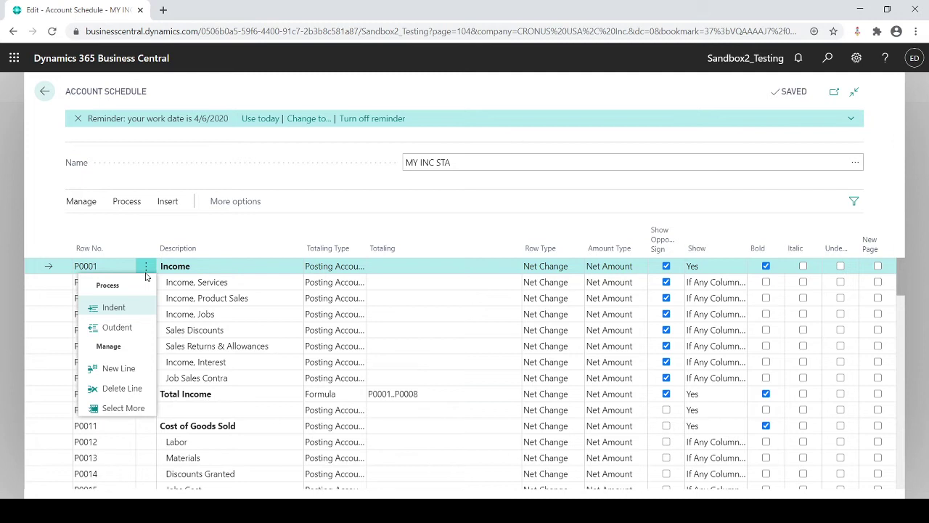
pyautogui.click(110, 408)
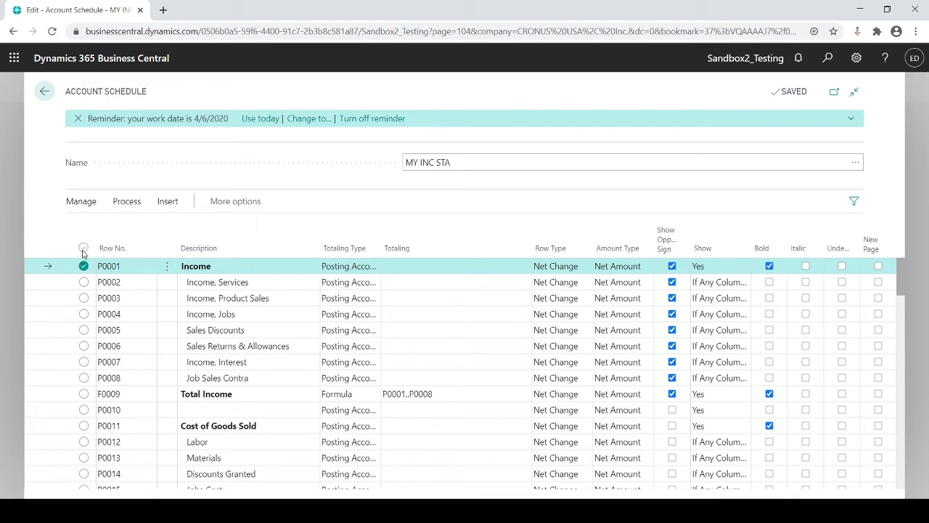
pyautogui.click(83, 247)
pyautogui.click(81, 202)
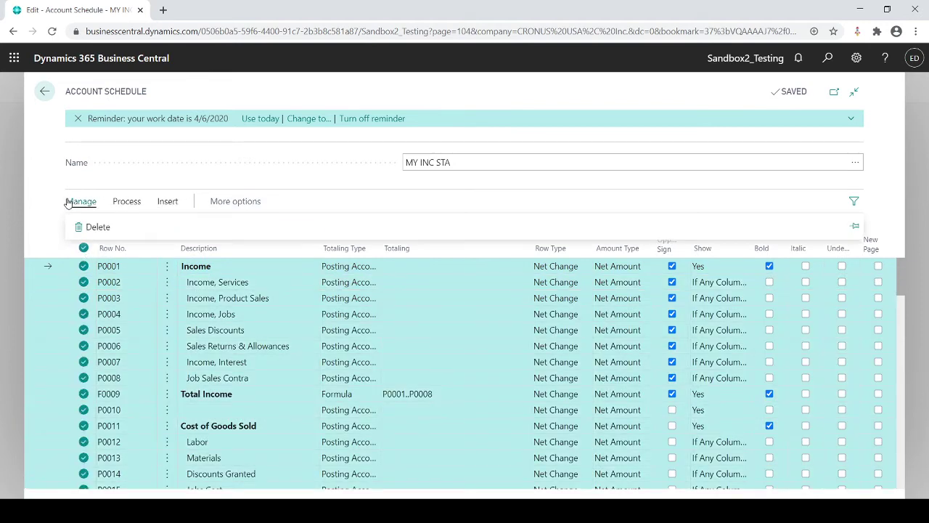
pyautogui.click(87, 224)
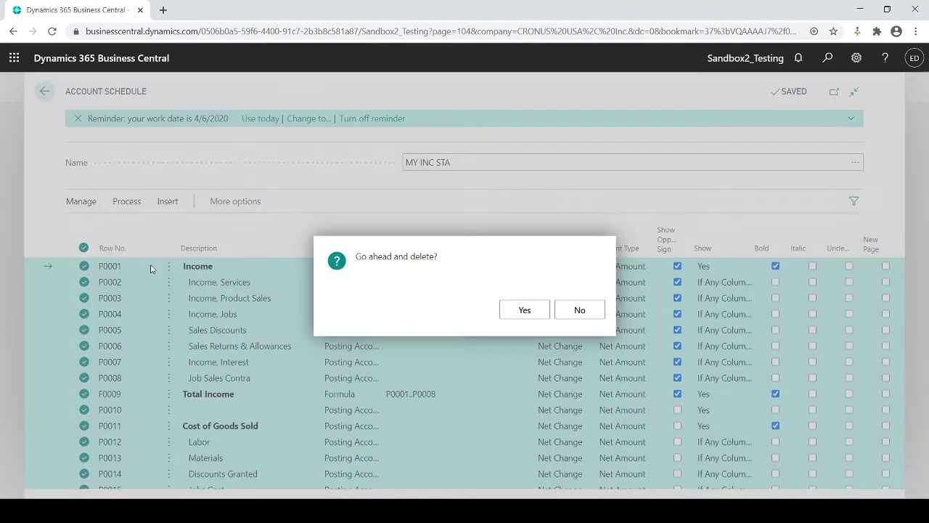
pyautogui.click(513, 318)
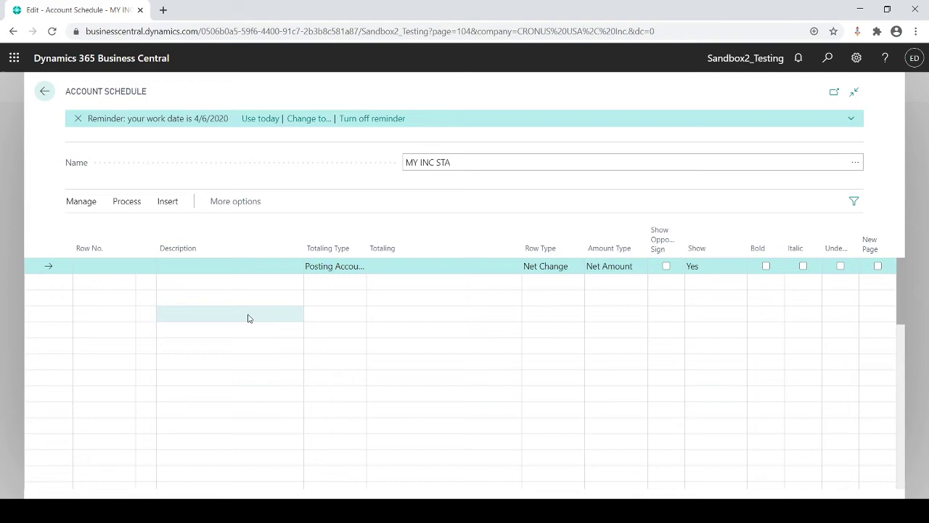
# Step: In Insert G/L Accounts, pick Income, Services, Job Sales, Sales Returns and Job Sales Applied
pyautogui.click(166, 204)
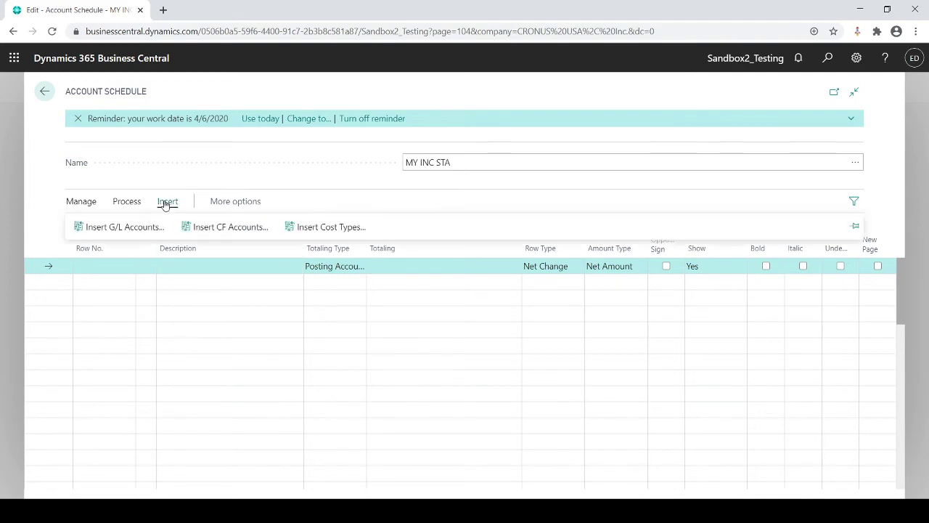
pyautogui.click(138, 227)
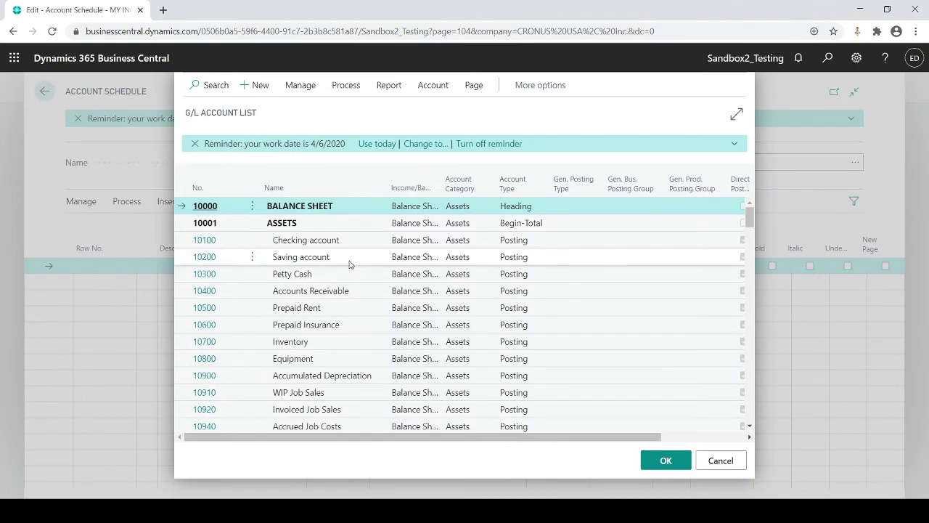
pyautogui.scroll(-1, 351, 265)
pyautogui.scroll(-5, 351, 265)
pyautogui.scroll(-5, 350, 265)
pyautogui.scroll(3, 350, 265)
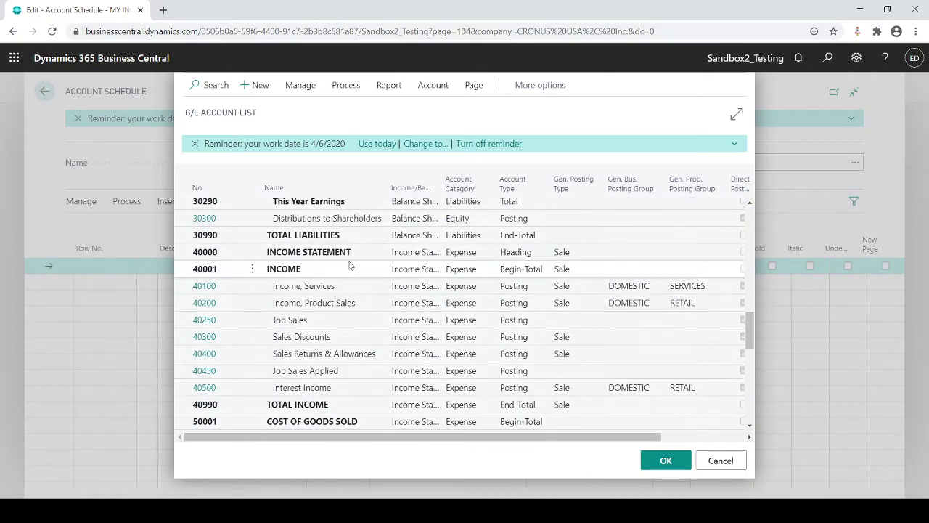
pyautogui.click(296, 290)
pyautogui.keyDown('ctrl'); pyautogui.click(303, 321); pyautogui.keyUp('ctrl')
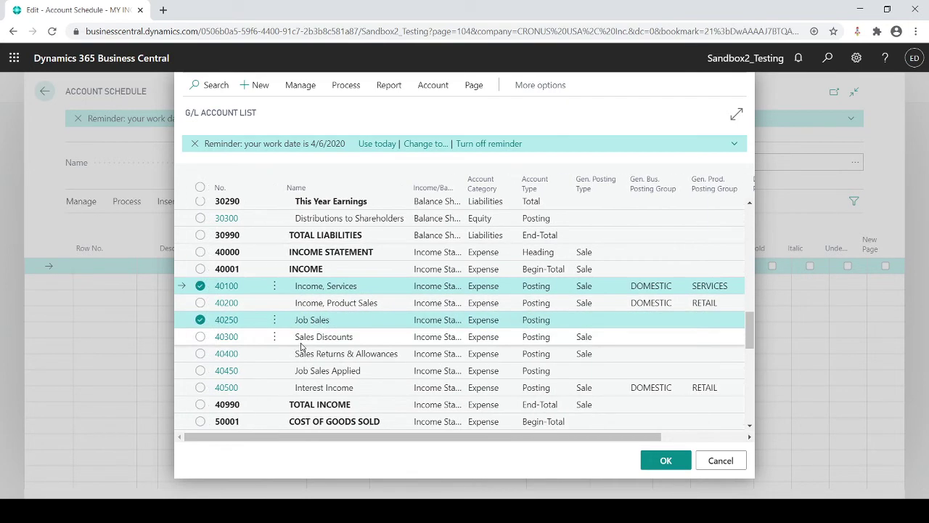
pyautogui.keyDown('ctrl'); pyautogui.click(308, 355); pyautogui.keyUp('ctrl')
pyautogui.keyDown('ctrl'); pyautogui.click(315, 375); pyautogui.keyUp('ctrl')
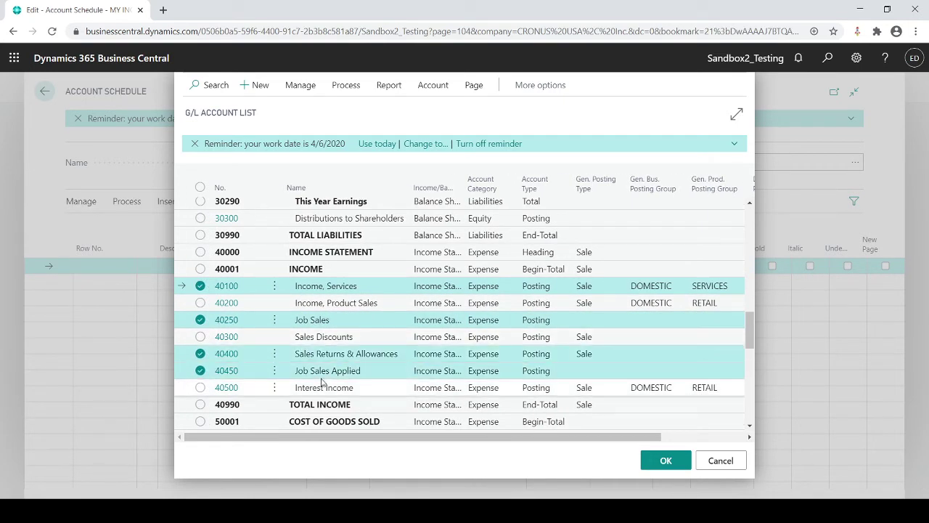
pyautogui.click(275, 286)
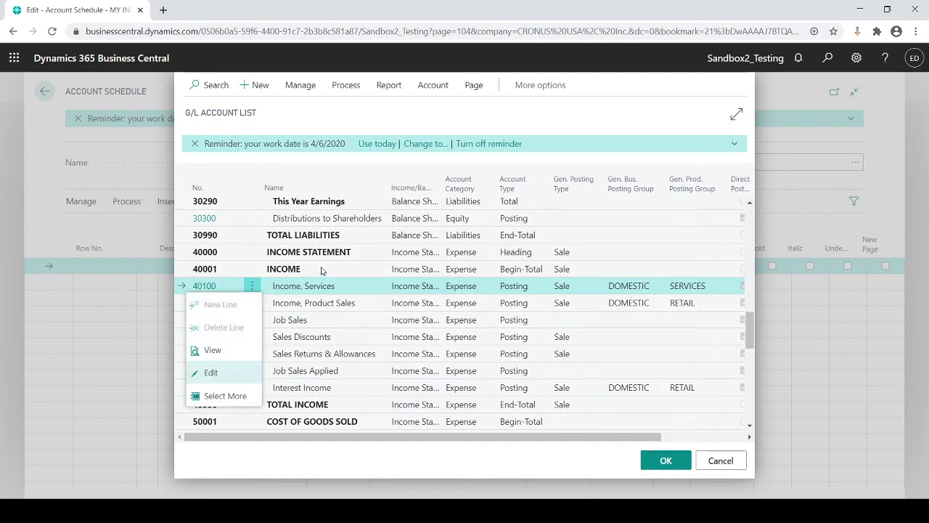
# Step: Select accounts INCOME STATEMENT through NET INCOME and insert them as schedule rows
pyautogui.click(312, 276)
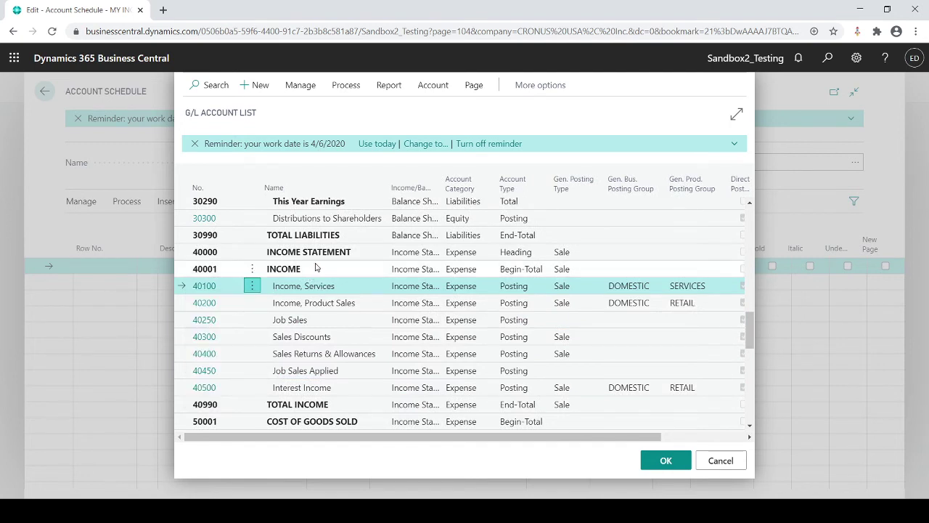
pyautogui.click(320, 255)
pyautogui.scroll(-10, 320, 254)
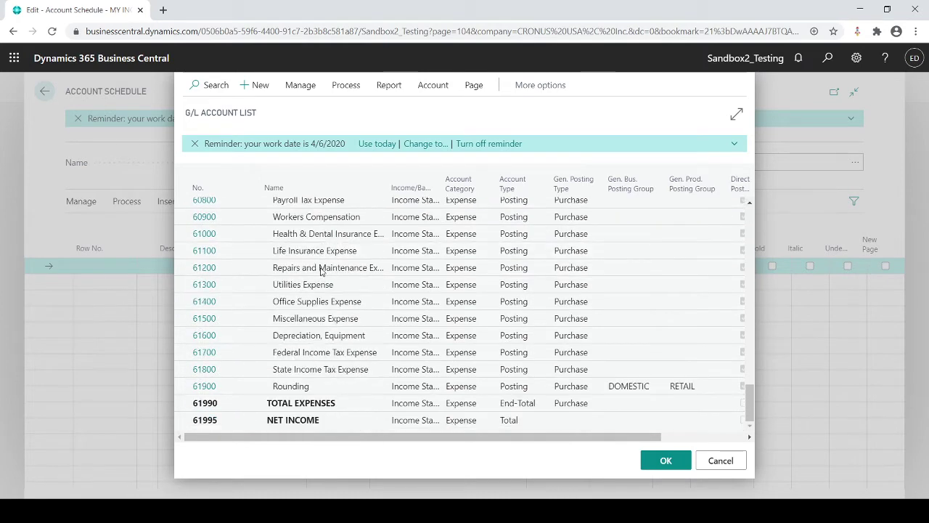
pyautogui.keyDown('shift'); pyautogui.click(304, 426); pyautogui.keyUp('shift')
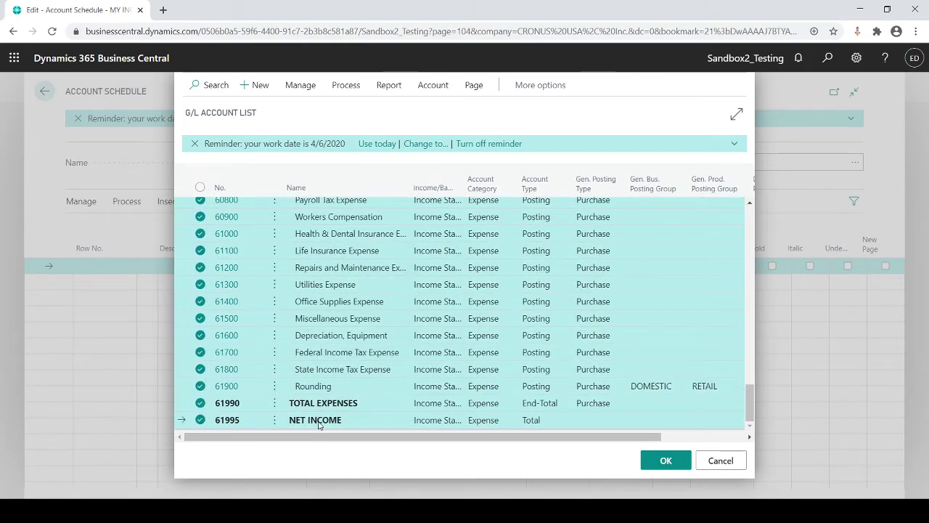
pyautogui.scroll(5, 344, 330)
pyautogui.scroll(5, 344, 330)
pyautogui.scroll(-2, 345, 330)
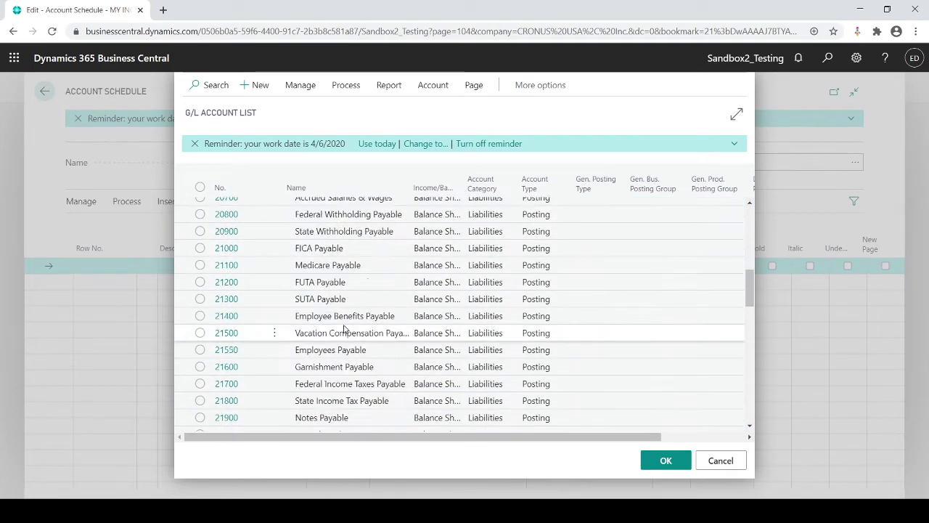
pyautogui.scroll(-3, 344, 330)
pyautogui.scroll(-1, 344, 329)
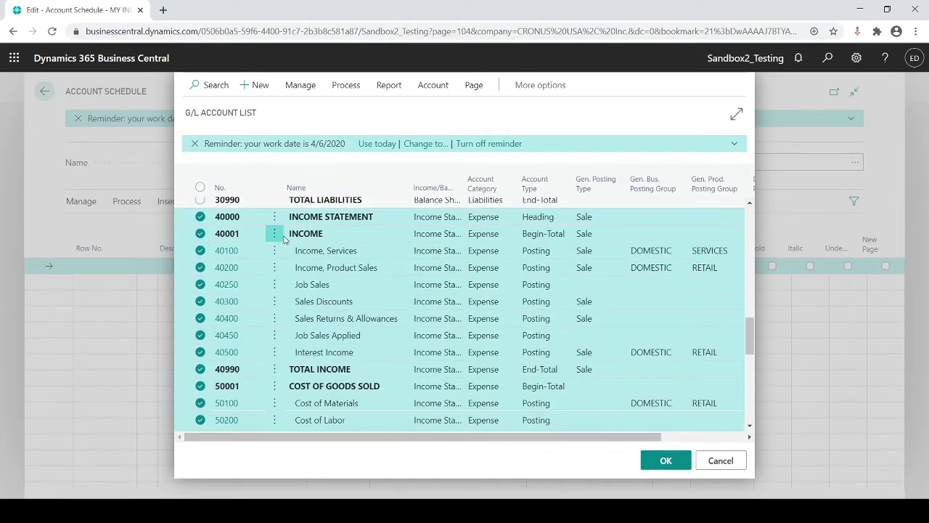
pyautogui.click(661, 461)
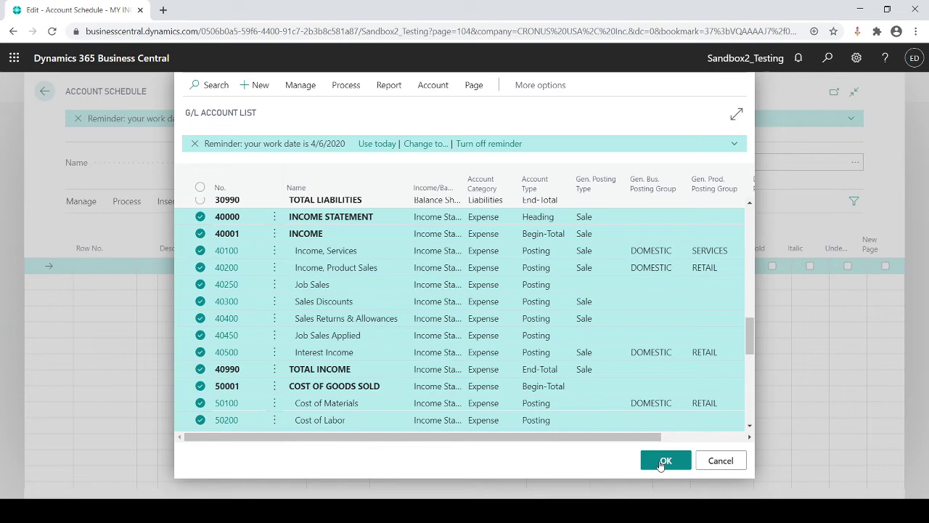
pyautogui.moveTo(205, 426)
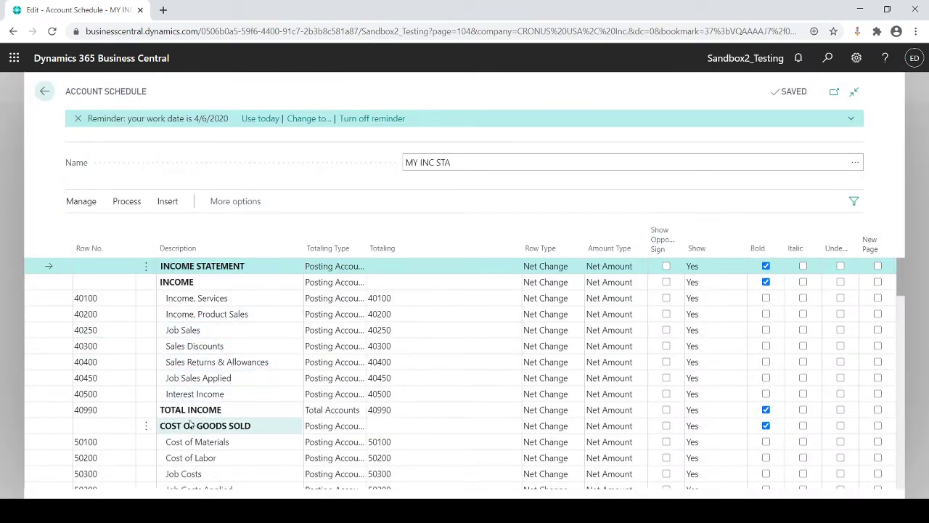
# Step: Review the inserted rows down to Cost of Labor, then open the account schedules list with MY INC STA
pyautogui.scroll(-1, 210, 423)
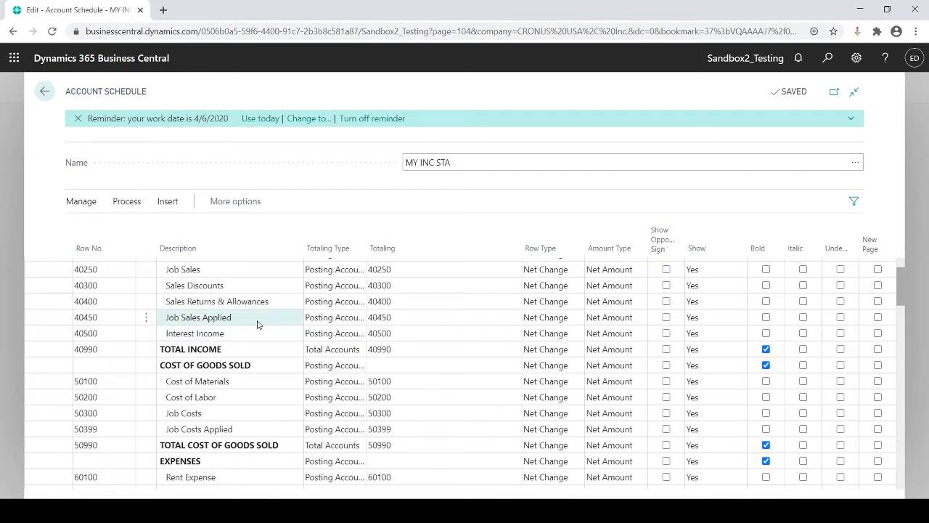
pyautogui.scroll(-1, 257, 324)
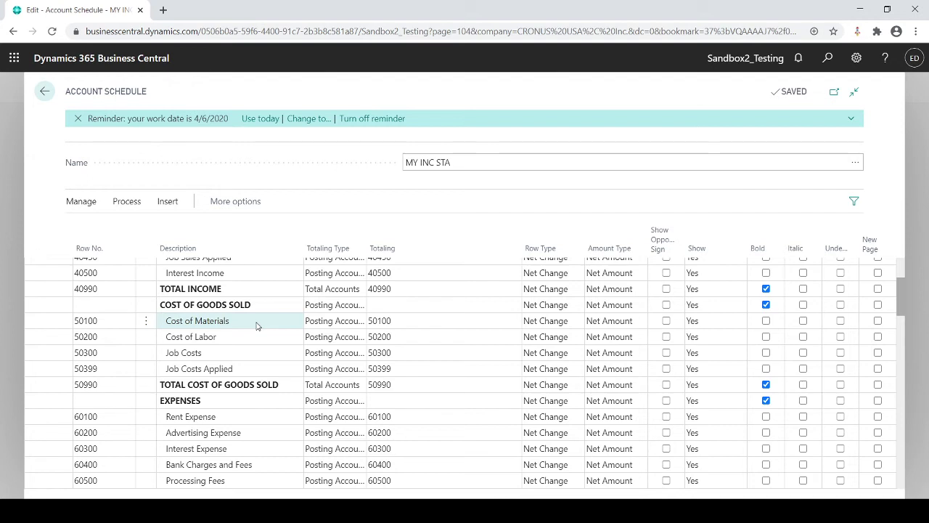
pyautogui.click(266, 342)
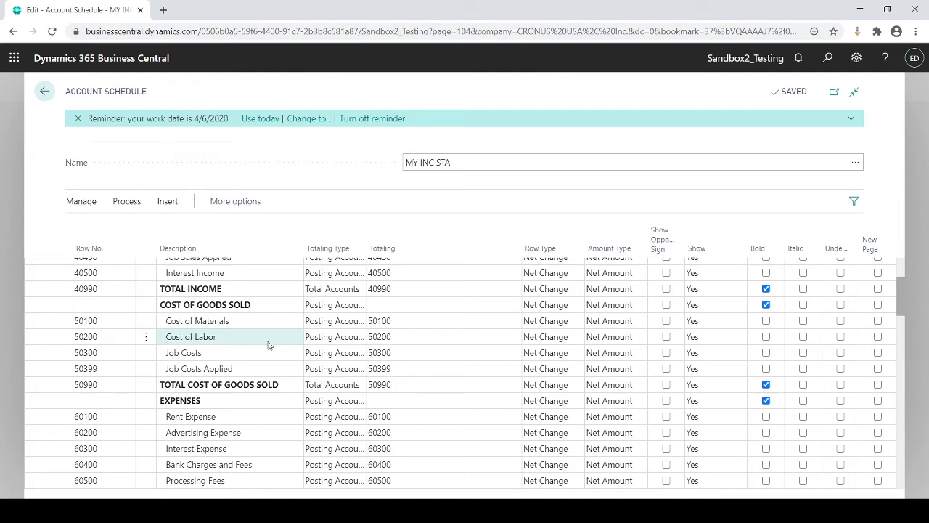
pyautogui.click(857, 164)
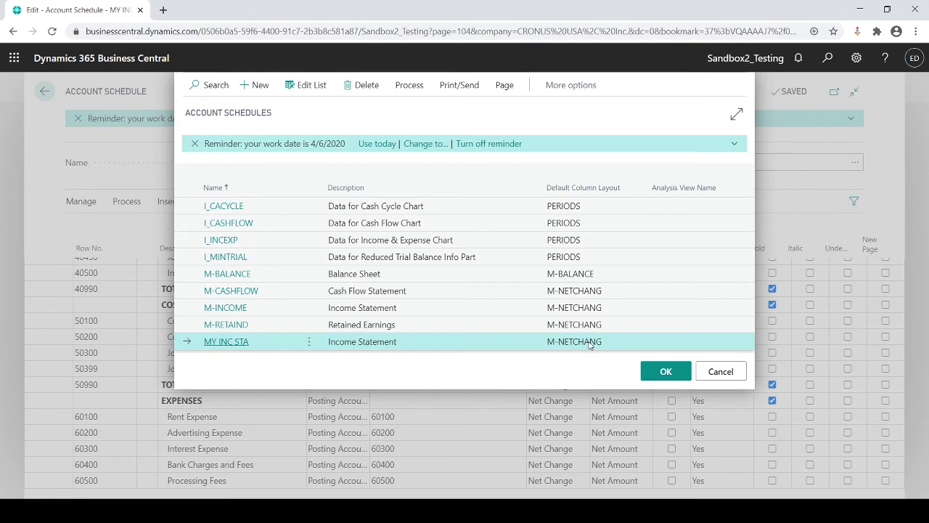
# Step: Add a 'Prior Period' column line to the M-NETCHANG column layout
pyautogui.click(409, 86)
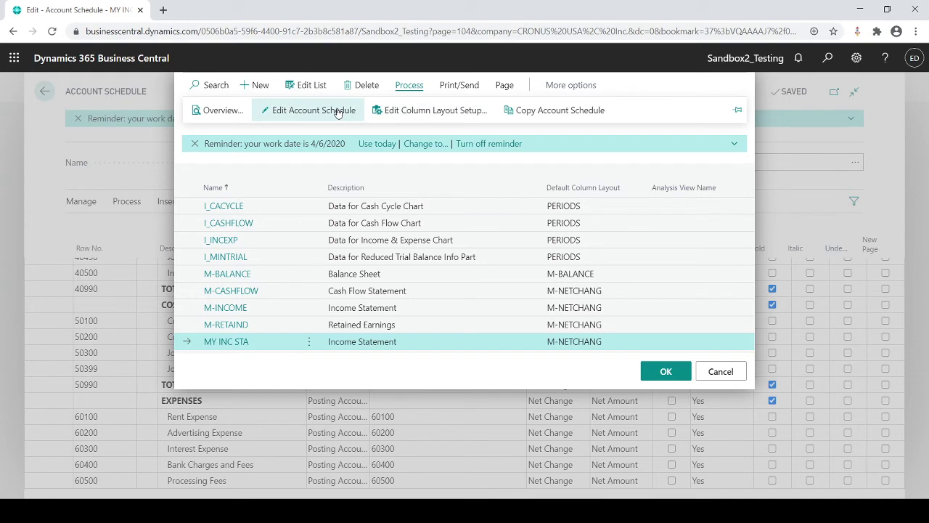
pyautogui.click(410, 112)
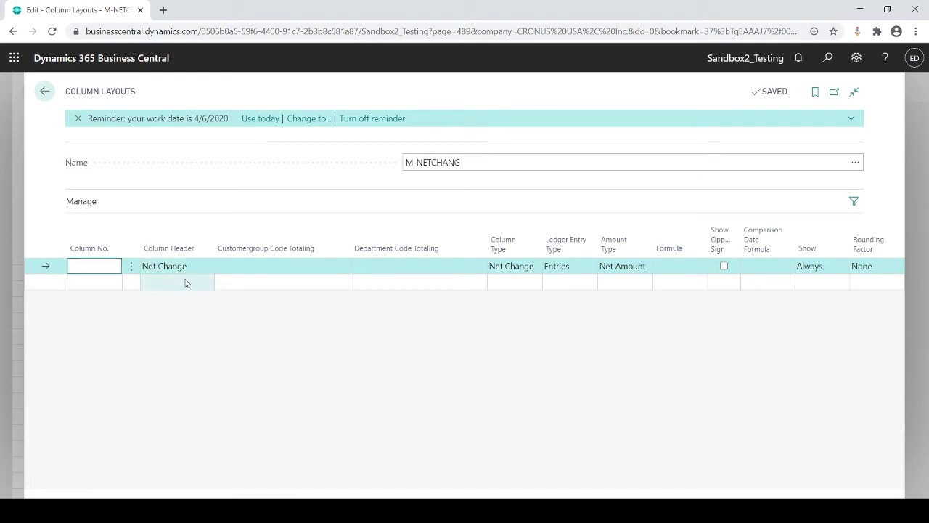
pyautogui.click(185, 280)
pyautogui.write('P')
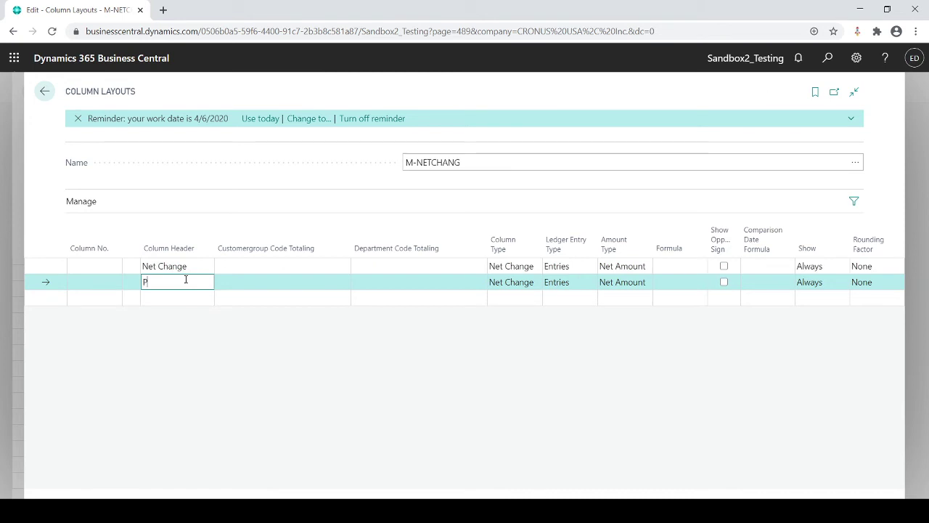
pyautogui.write('rior')
pyautogui.write(' Period')
pyautogui.press('Tab')
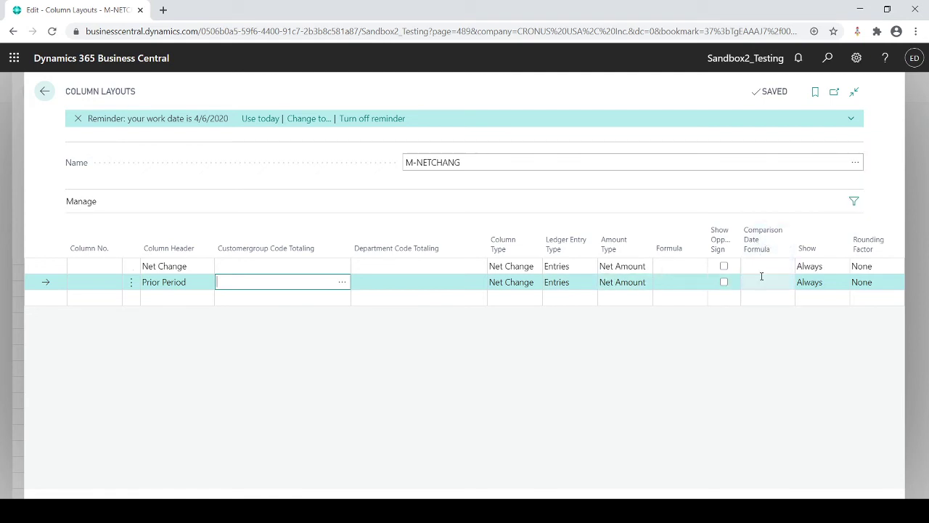
# Step: Give the Prior Period column a comparison date formula of -1M
pyautogui.click(761, 279)
pyautogui.write('-')
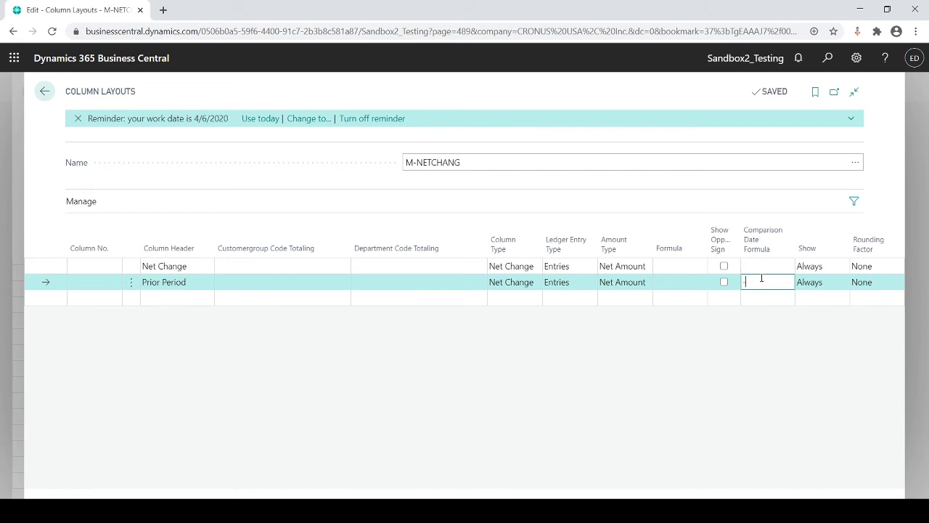
pyautogui.write('1M')
pyautogui.press('Tab')
pyautogui.click(762, 281)
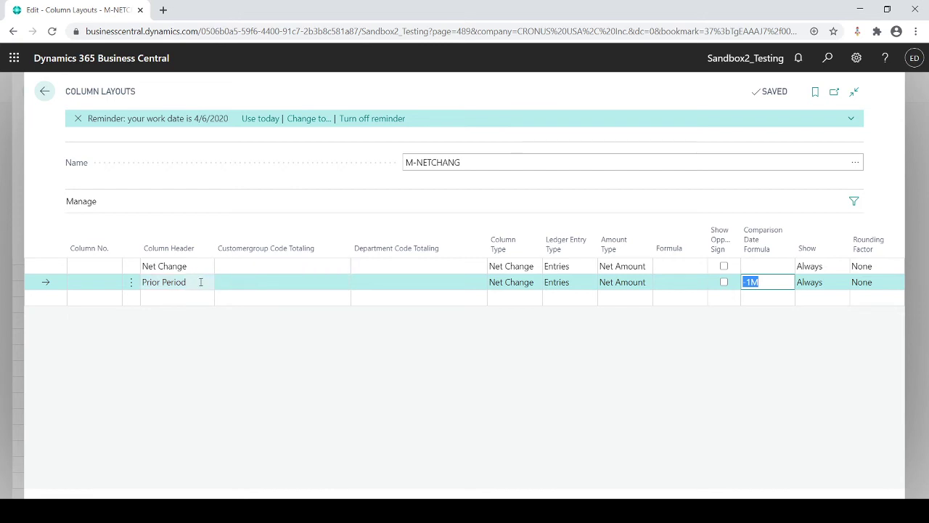
pyautogui.click(761, 282)
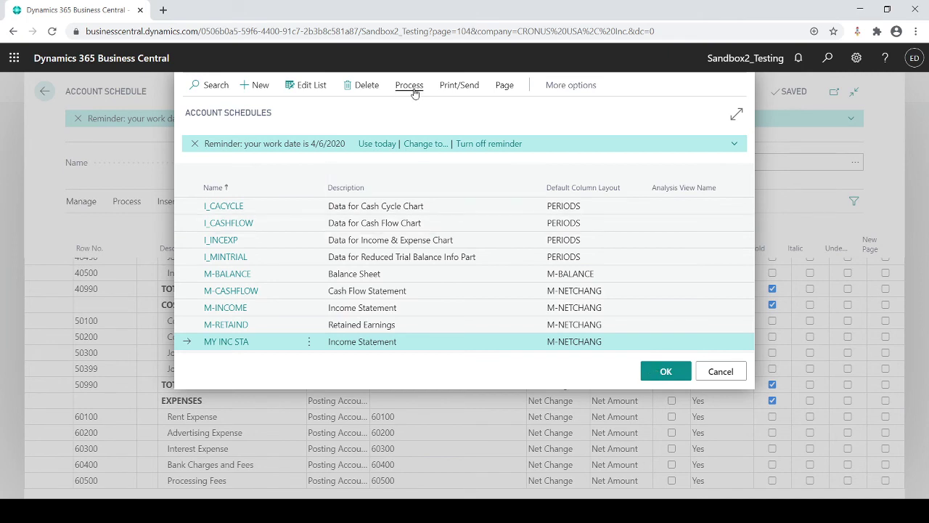
# Step: Preview the MY INC STA report for 3/1/2020 to 3/30/2020, then close the preview
pyautogui.click(451, 86)
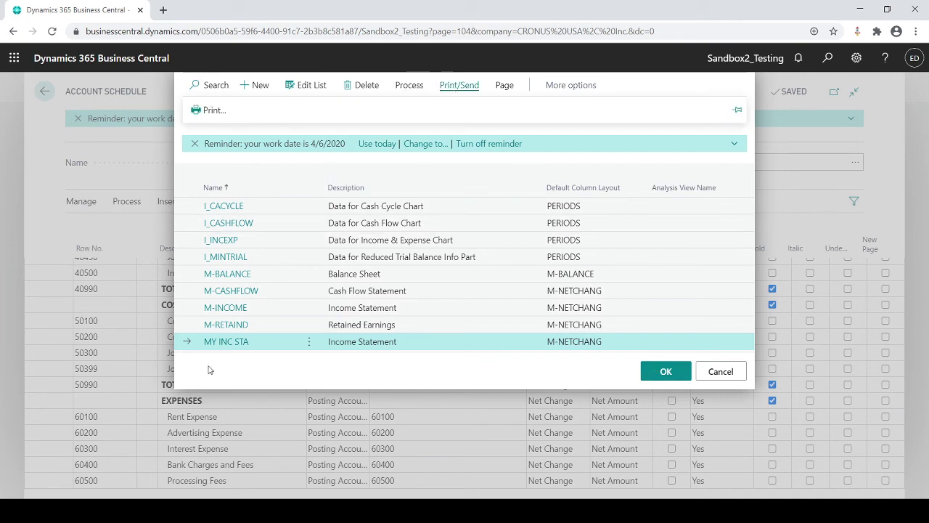
pyautogui.click(211, 109)
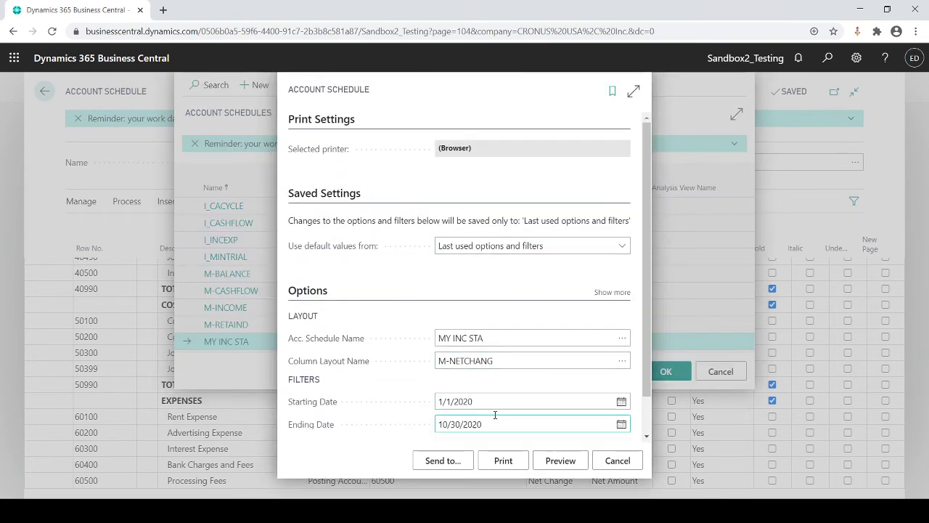
pyautogui.click(496, 421)
pyautogui.moveTo(483, 402); pyautogui.dragTo(444, 403)
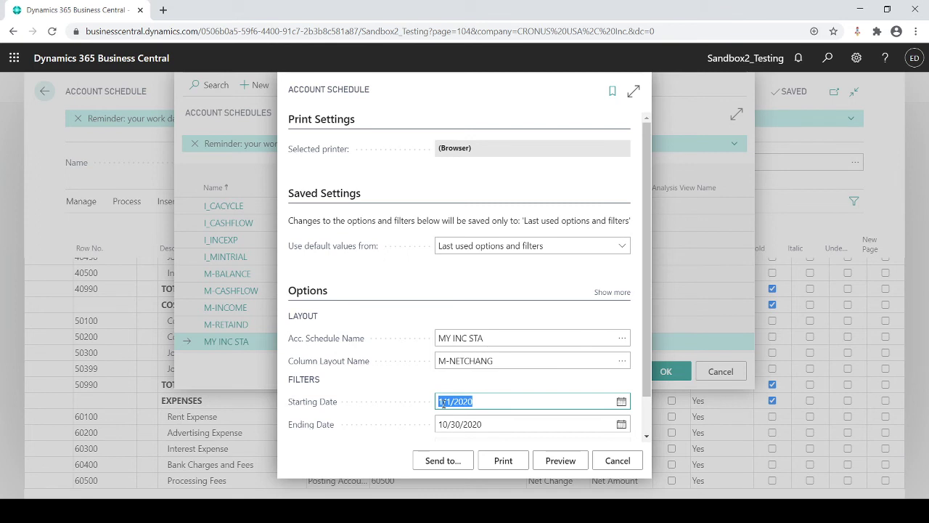
pyautogui.write('0801')
pyautogui.press('Tab')
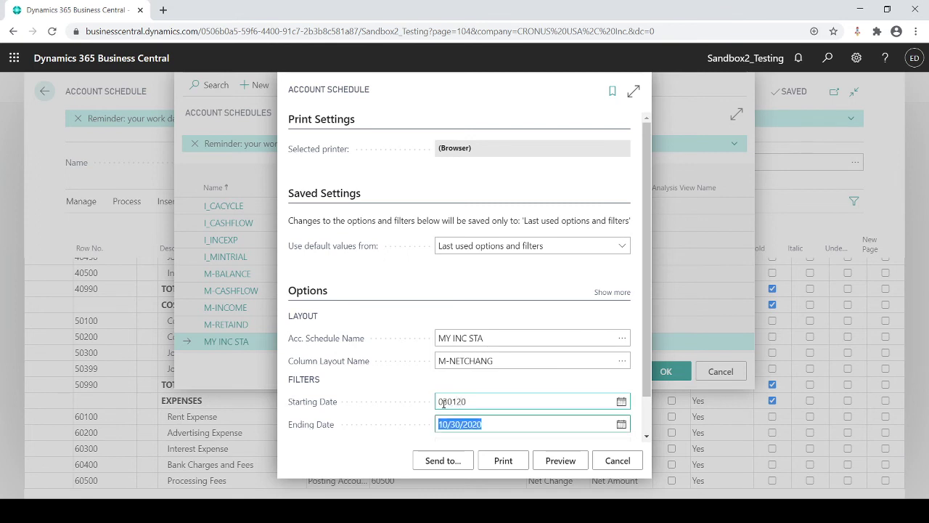
pyautogui.write('02')
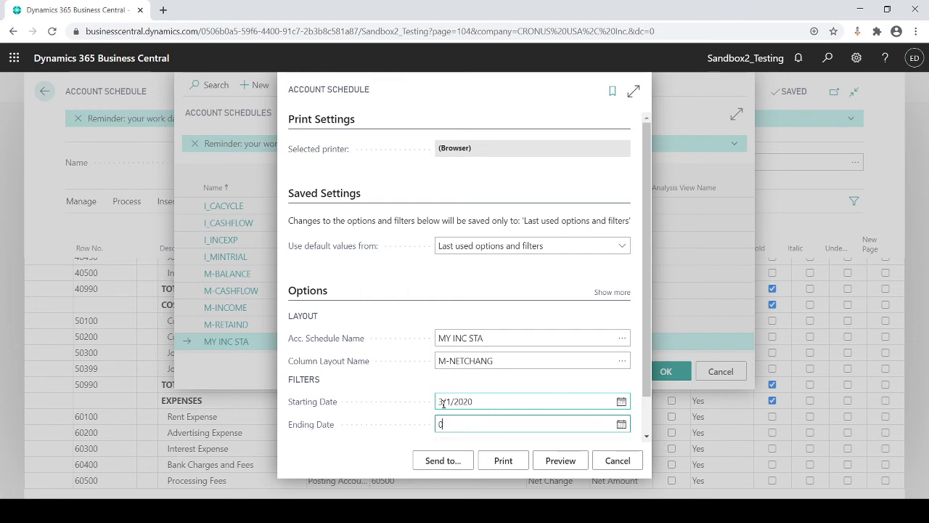
pyautogui.write('02')
pyautogui.press('Tab')
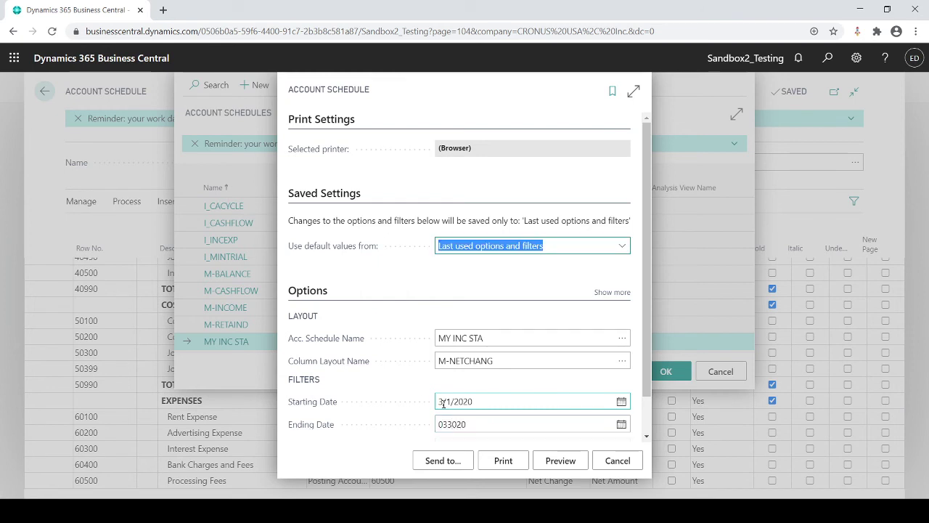
pyautogui.click(555, 462)
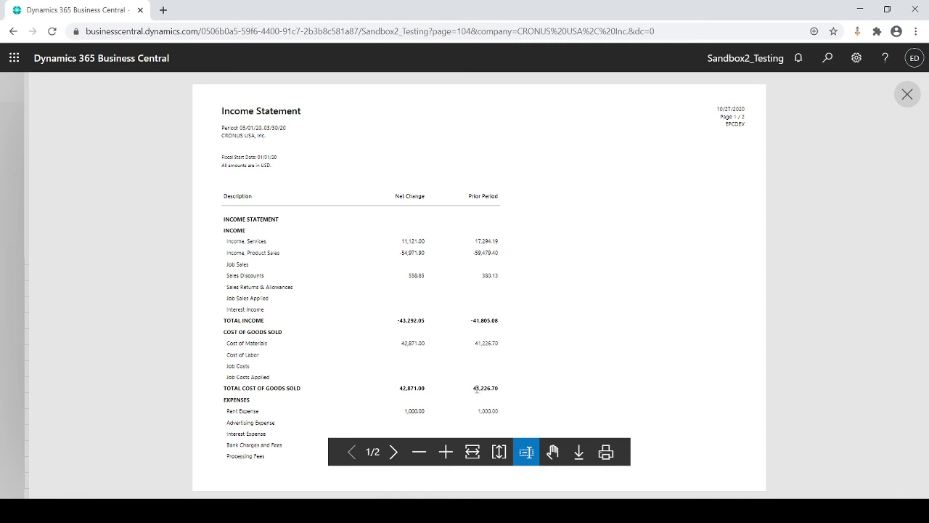
pyautogui.press('Escape')
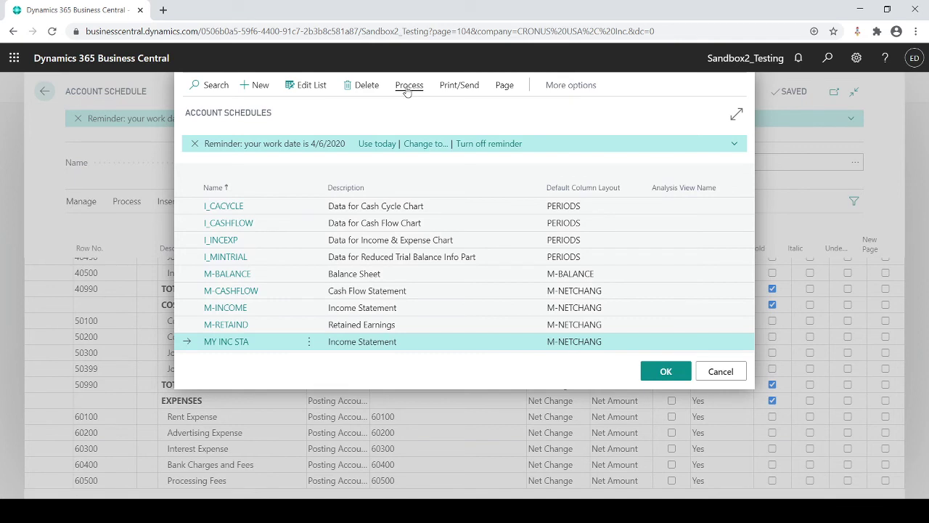
# Step: Number the M-NETCHANG columns, giving Prior Period 2 and a new third column 3
pyautogui.click(407, 87)
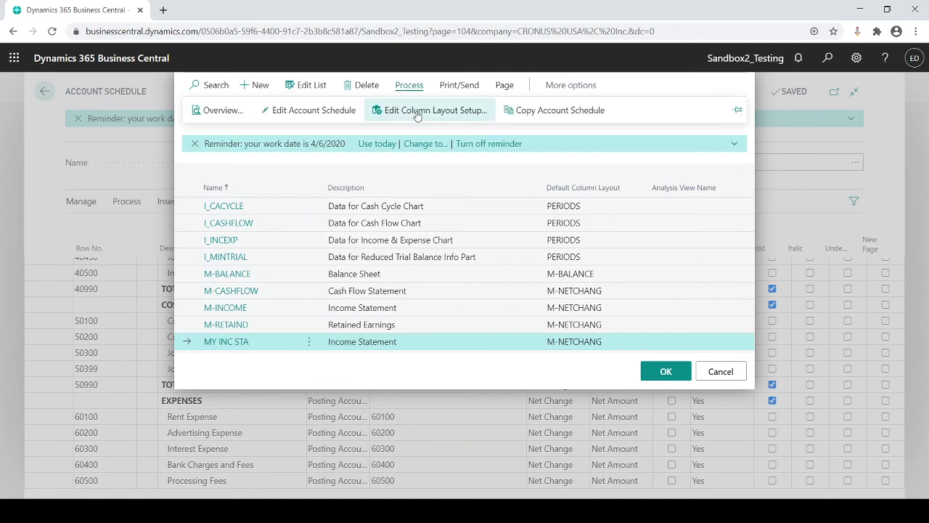
pyautogui.click(418, 116)
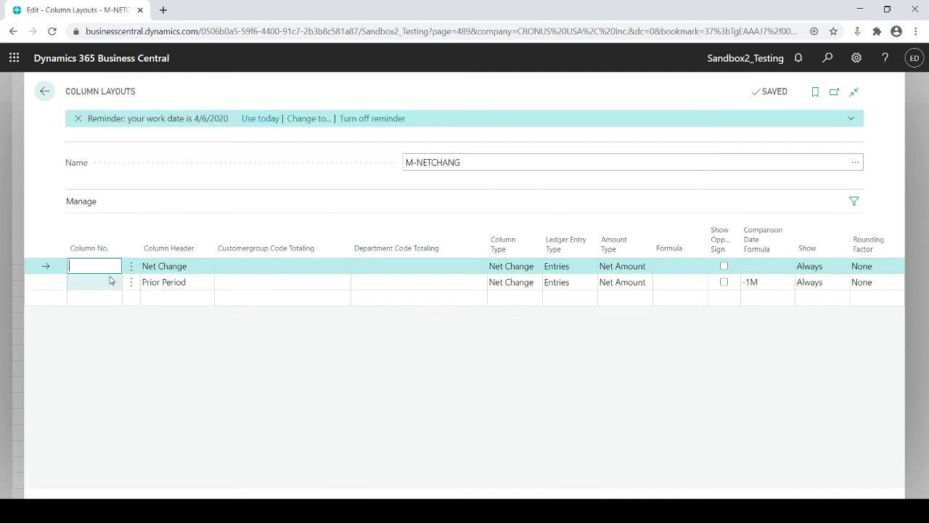
pyautogui.write('1')
pyautogui.click(110, 281)
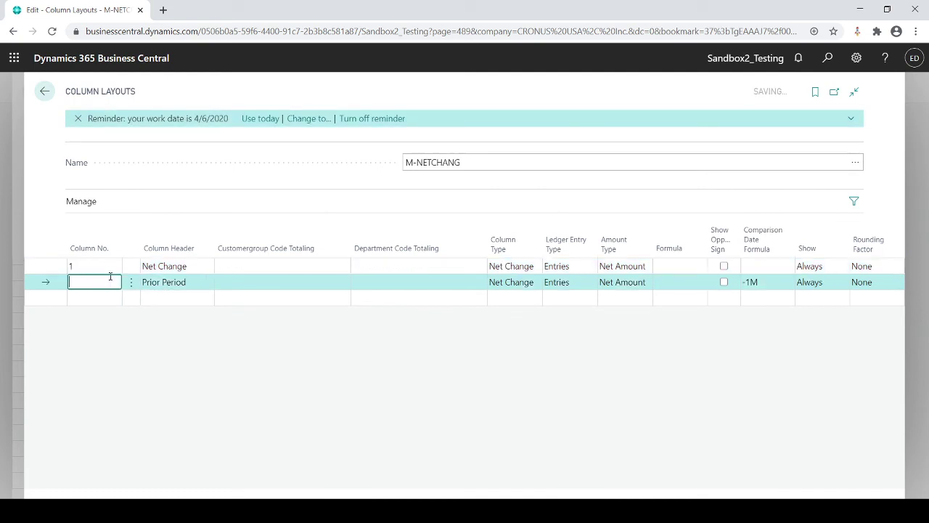
pyautogui.write('2')
pyautogui.press('Down')
pyautogui.write('3')
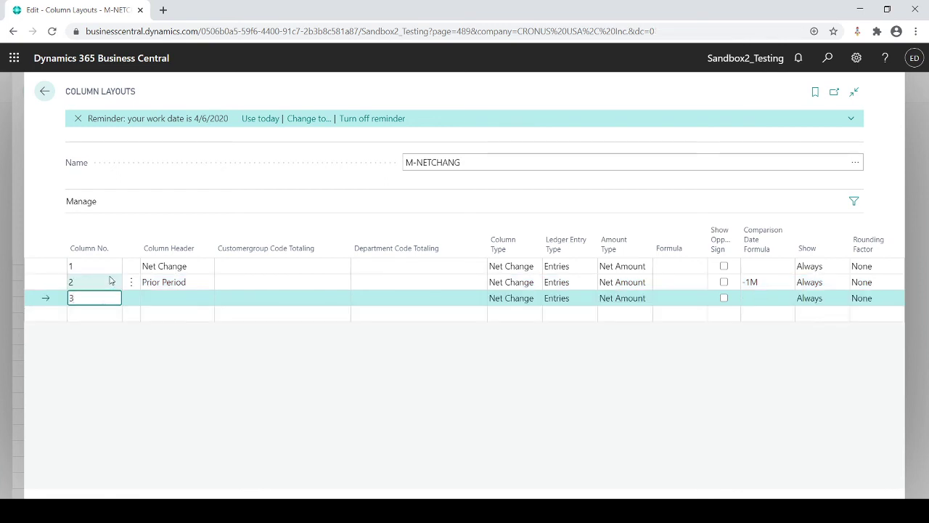
pyautogui.press('Tab')
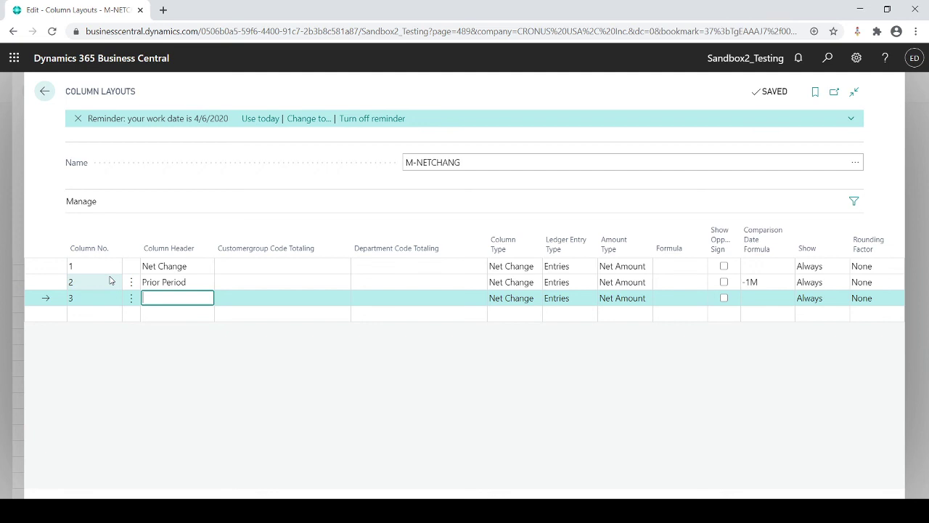
# Step: Make column 3 a 'Difference' Formula column calculated as 2-1, and verify the column numbers
pyautogui.write('Difference')
pyautogui.press('Tab')
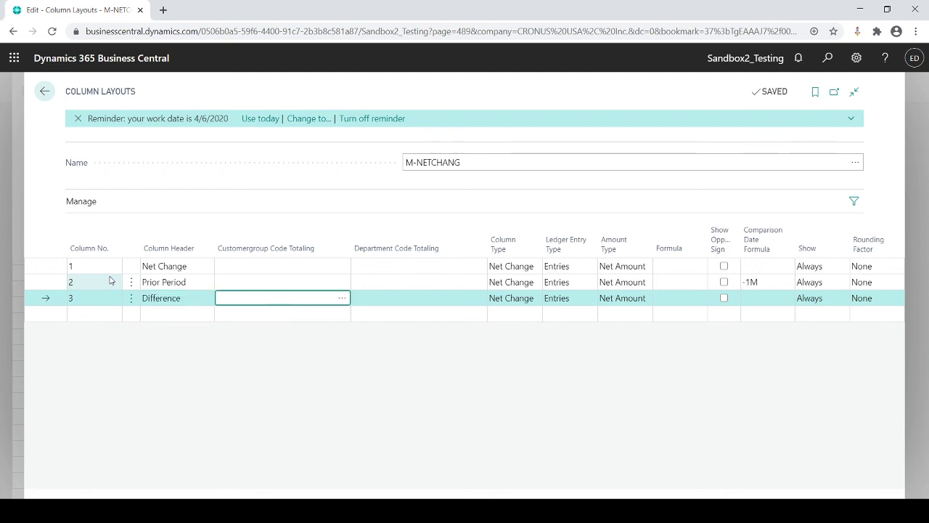
pyautogui.press('Tab')
pyautogui.press('Tab')
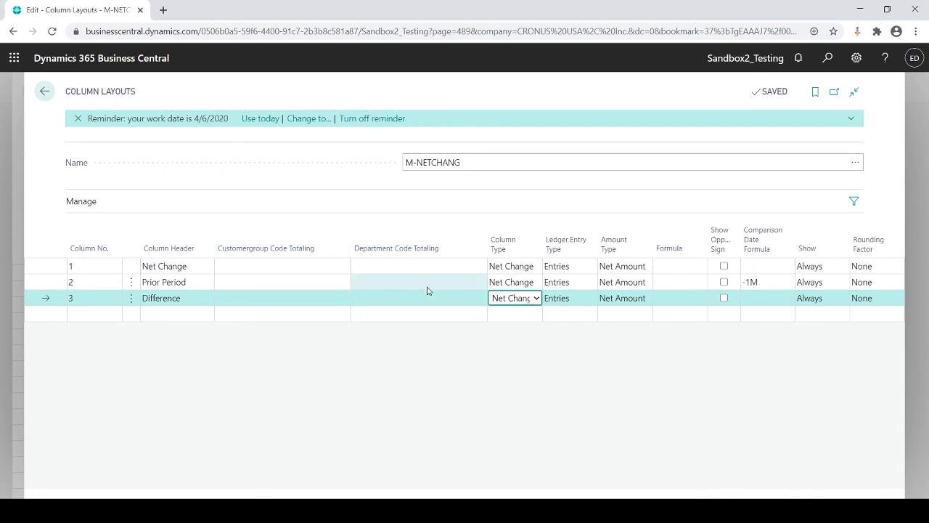
pyautogui.click(536, 304)
pyautogui.click(526, 317)
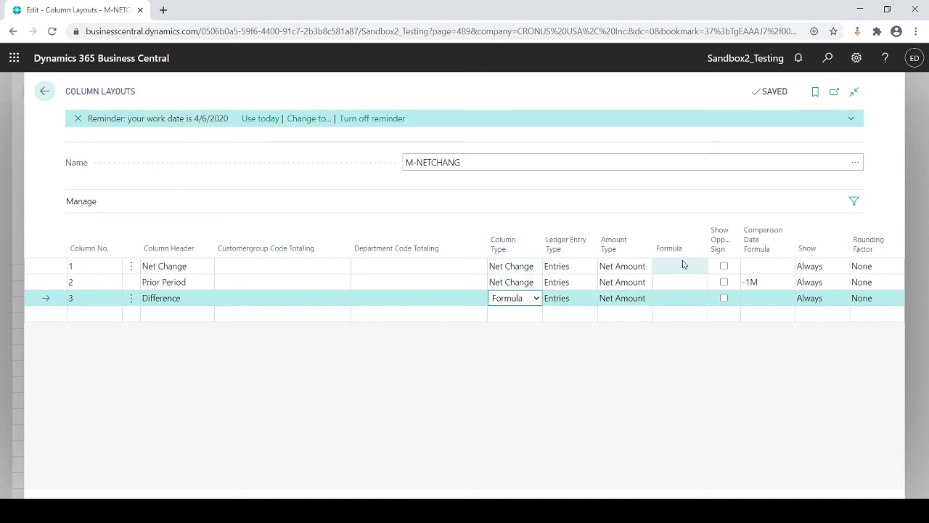
pyautogui.click(668, 301)
pyautogui.write('2-1')
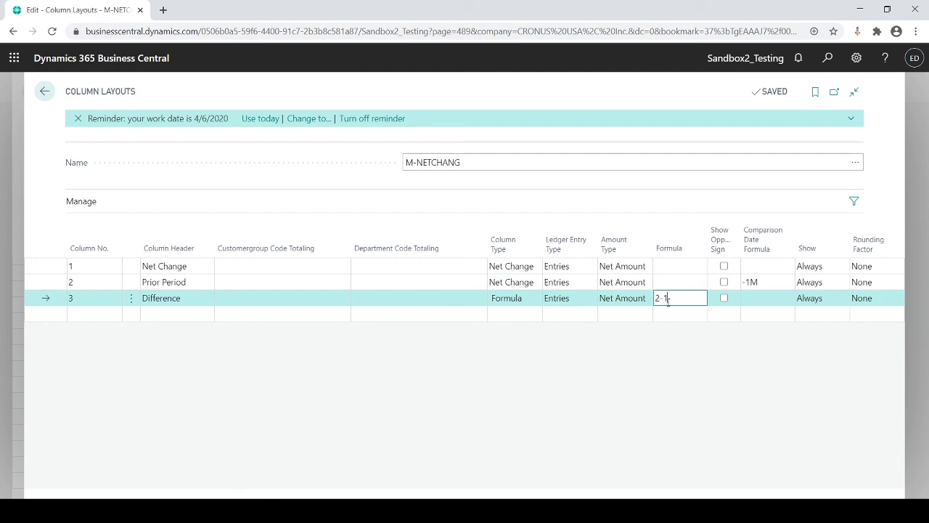
pyautogui.press('Return')
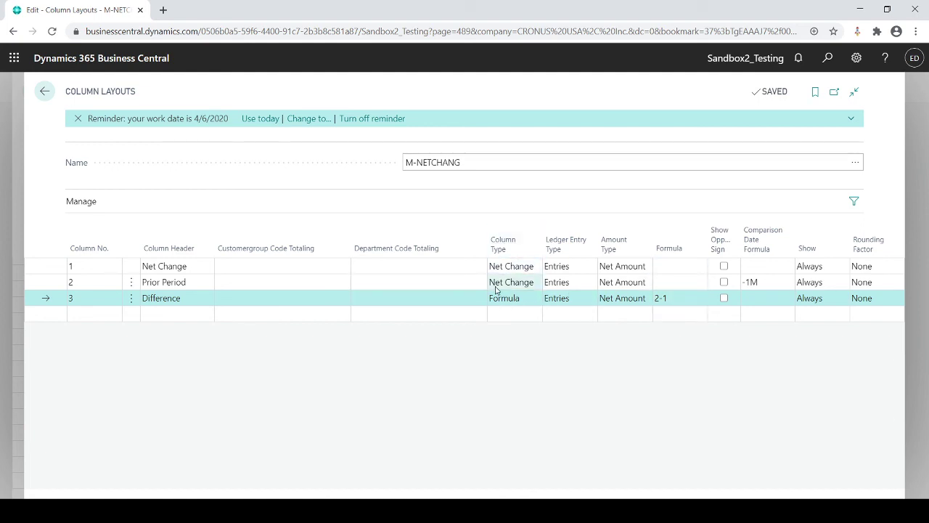
pyautogui.click(515, 300)
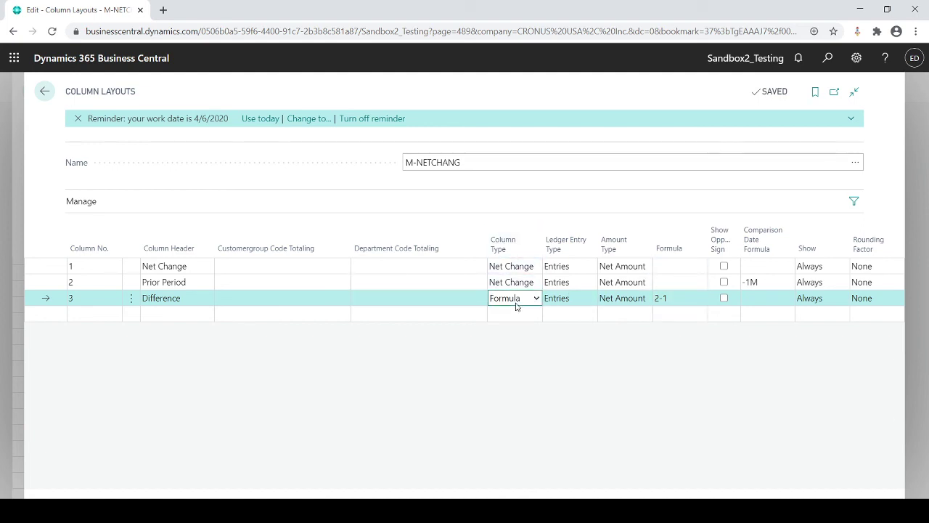
pyautogui.click(670, 299)
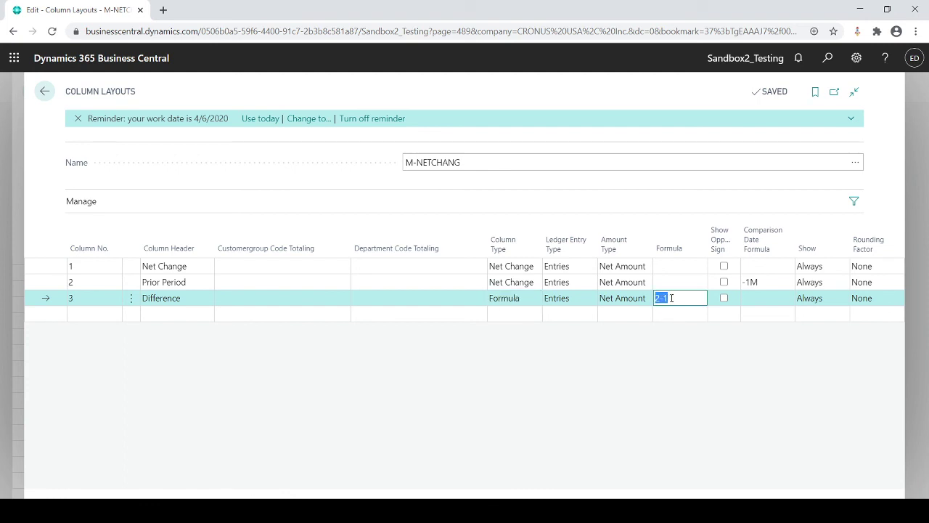
pyautogui.click(90, 281)
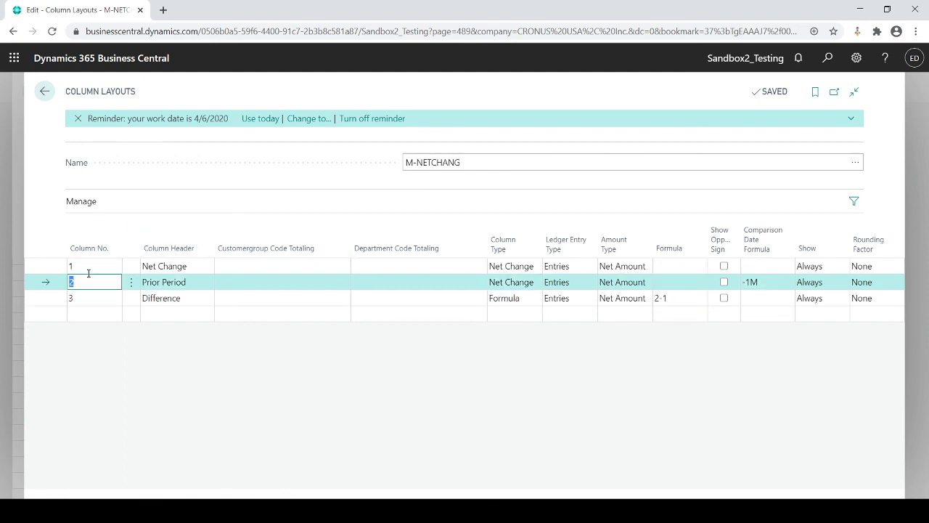
pyautogui.click(88, 269)
pyautogui.click(88, 299)
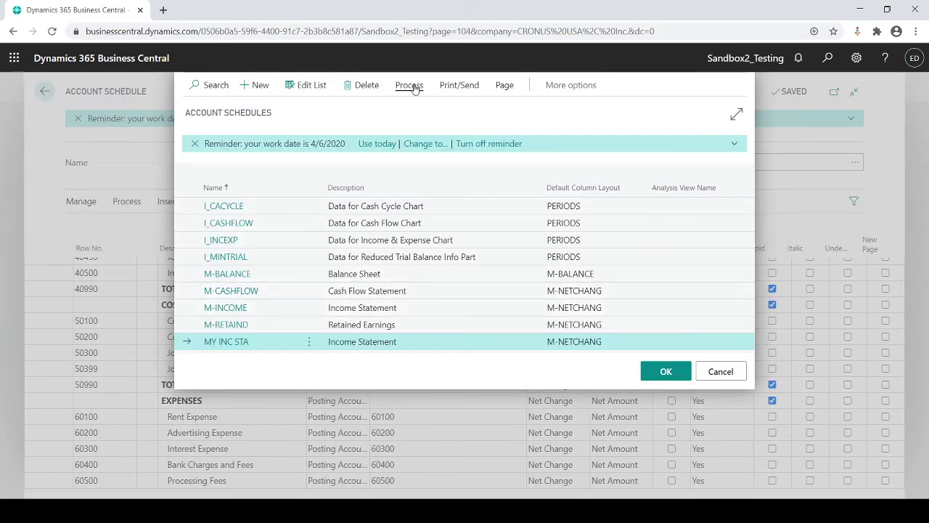
# Step: Preview the income statement showing Net Change, Prior Period and Difference columns, with Total Income differing by 1,486.97
pyautogui.click(447, 88)
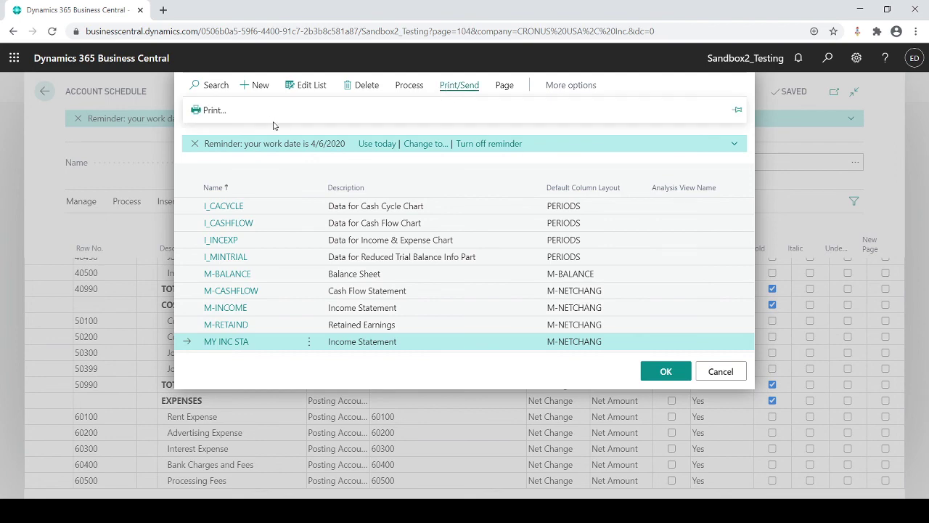
pyautogui.click(213, 111)
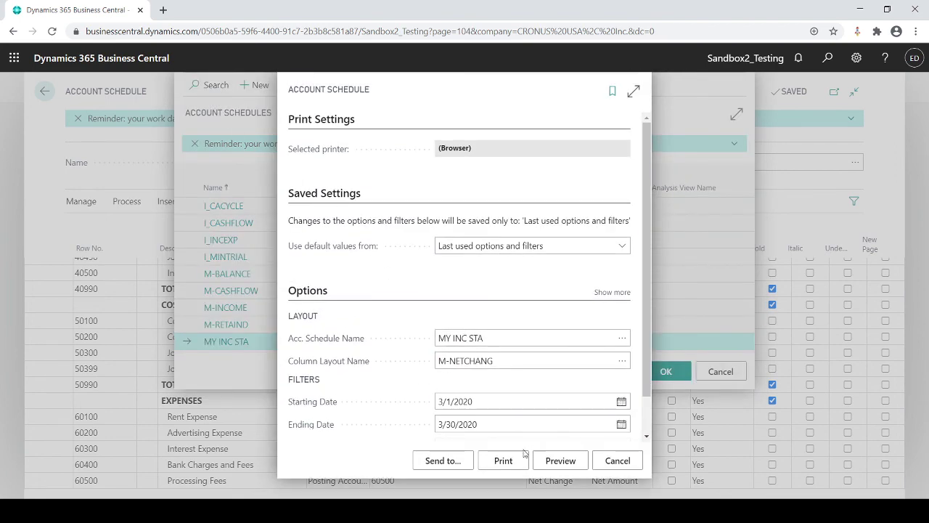
pyautogui.click(554, 462)
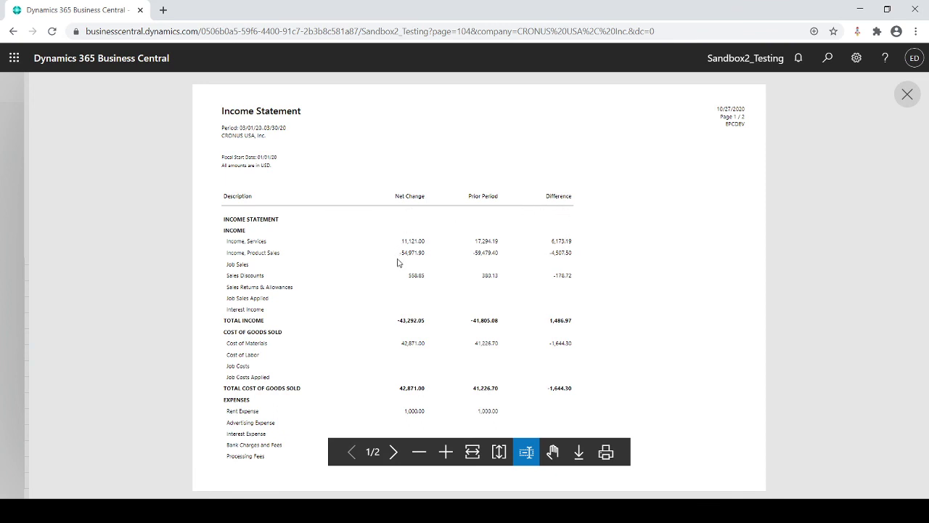
pyautogui.tripleClick(237, 131)
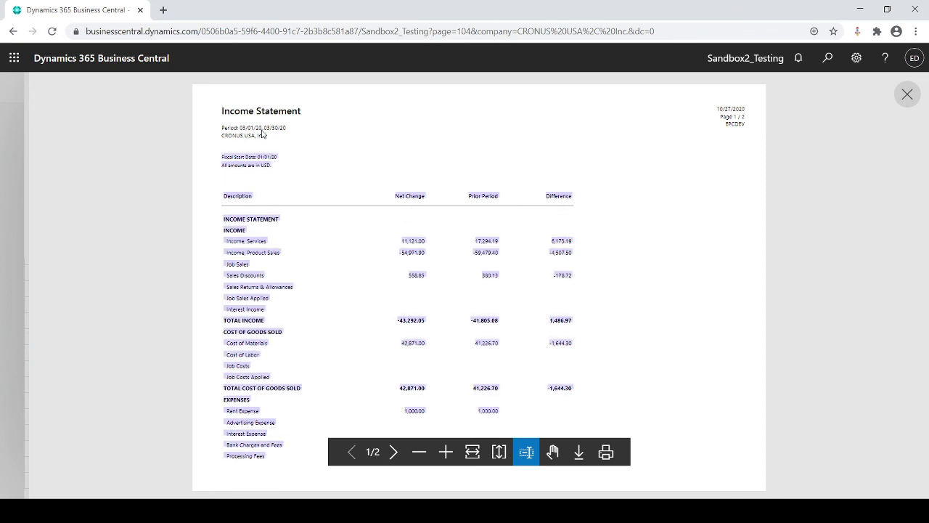
pyautogui.click(268, 133)
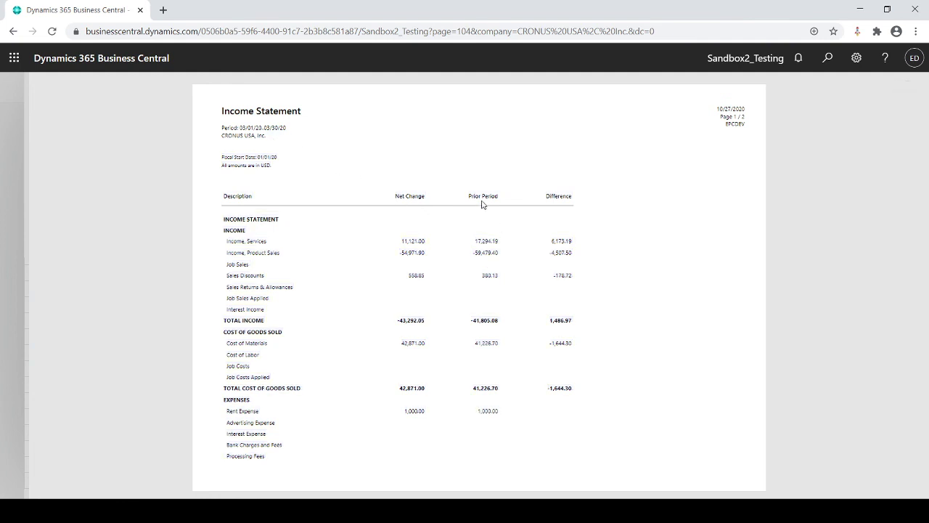